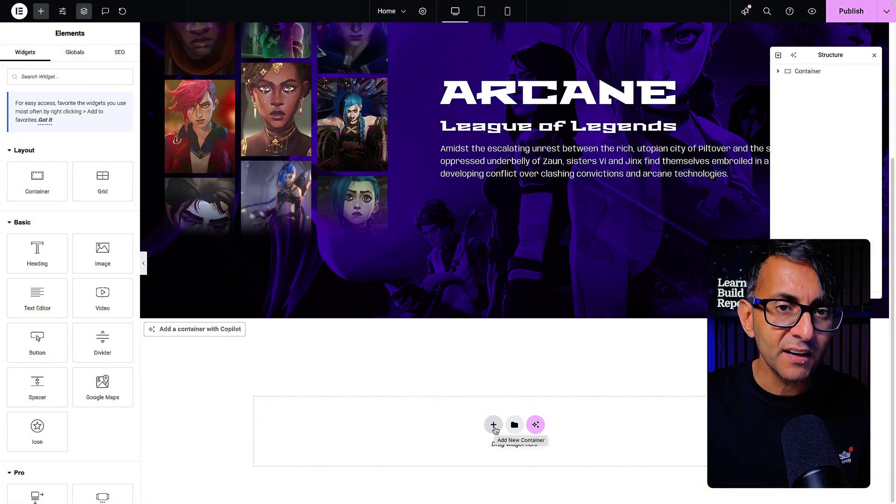
- Add a new single-column Flexbox container below the hero section
scroll(374, 284, "up", 2)
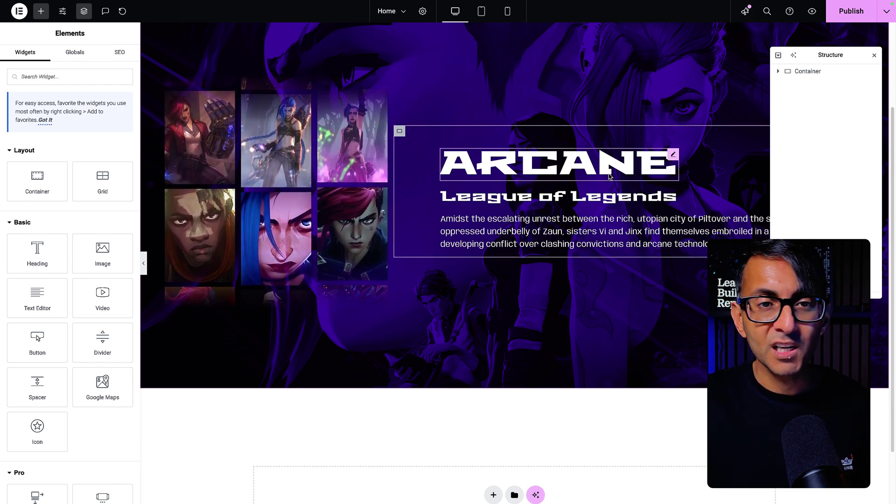
scroll(577, 244, "down", 2)
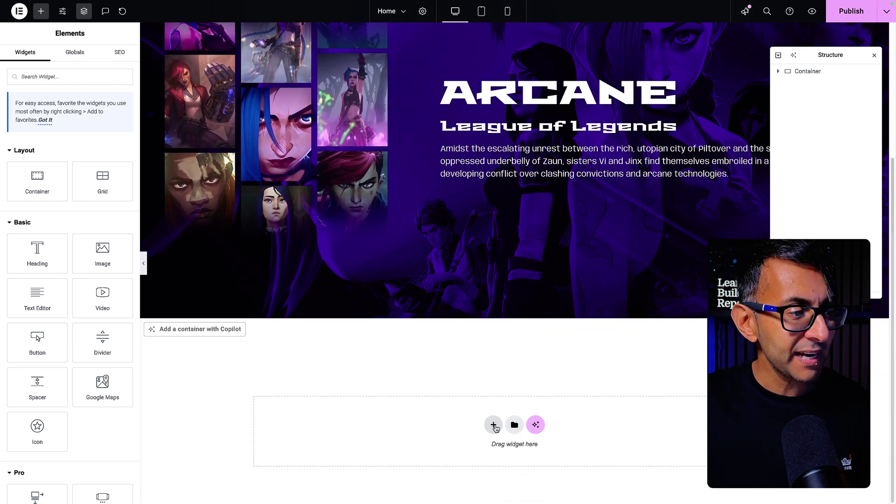
left_click(493, 424)
left_click(473, 457)
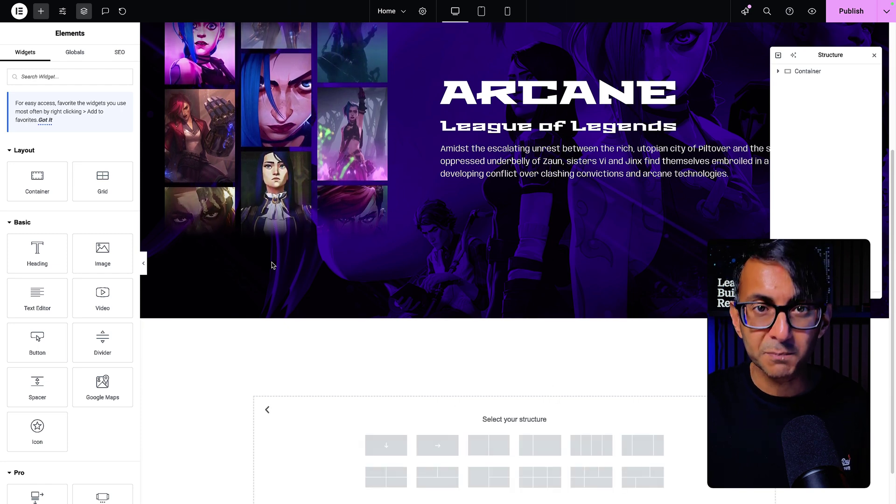
left_click(394, 451)
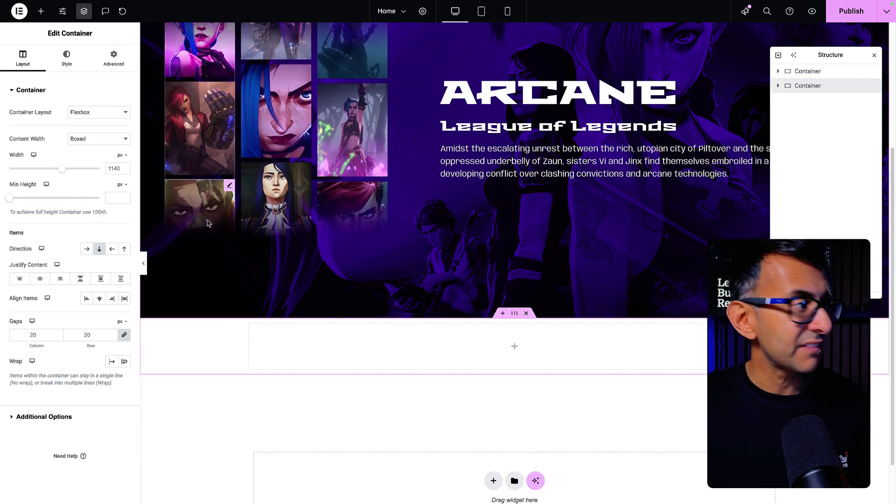
- Set the container's Content Width to Full Width and Min Height to 100 vh
left_click(97, 140)
left_click(102, 151)
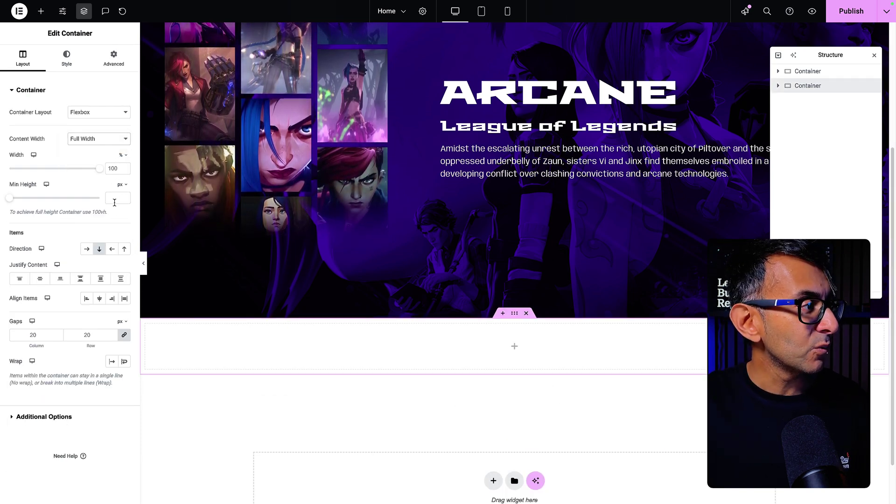
left_click(120, 227)
left_click(113, 198)
type("100")
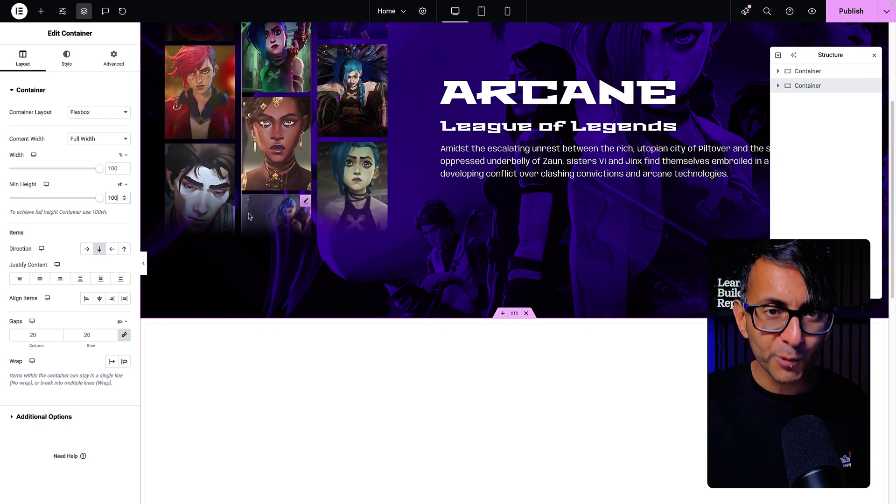
scroll(249, 216, "down", 3)
left_click(515, 196)
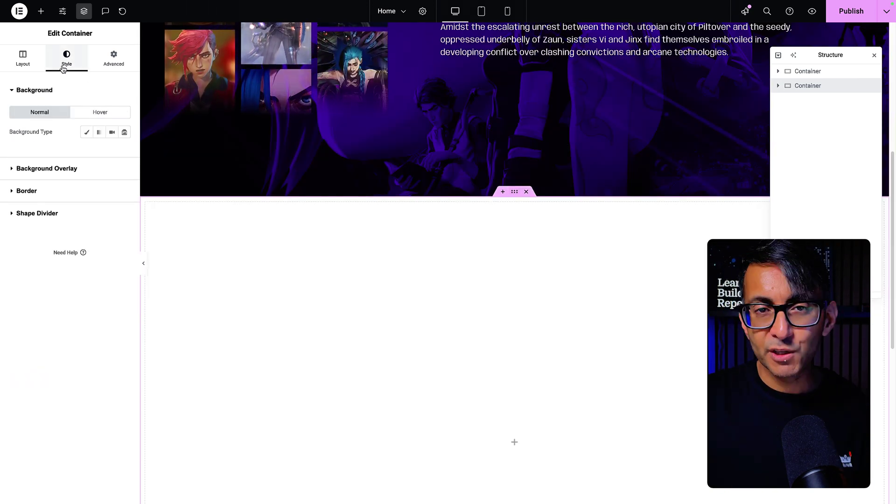
key("ctrl+plus")
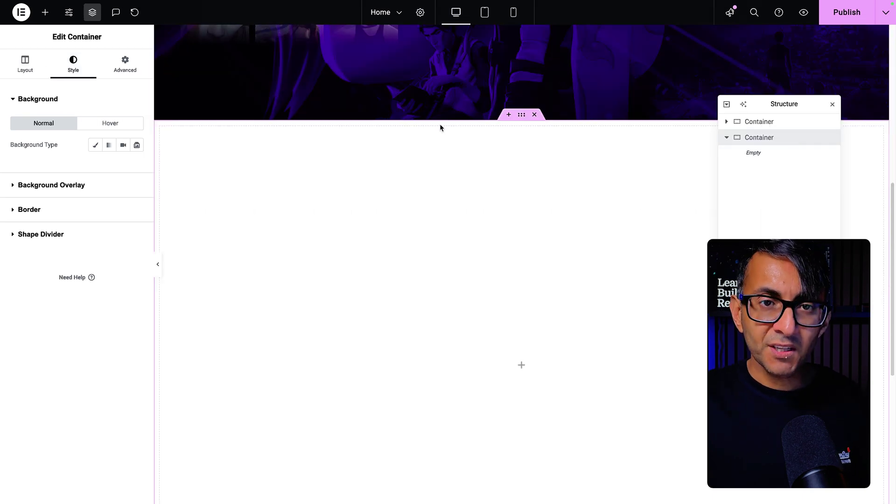
- Add an inner container to the section and duplicate it to make four
left_click(45, 12)
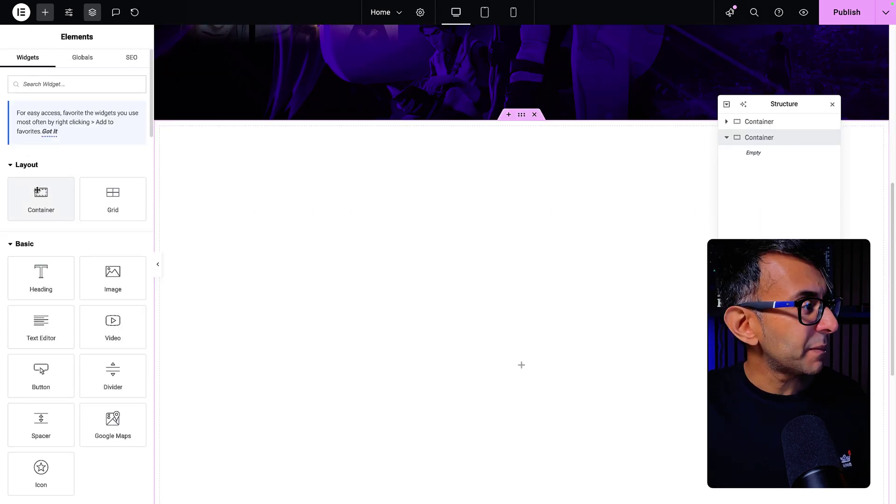
left_click(38, 192)
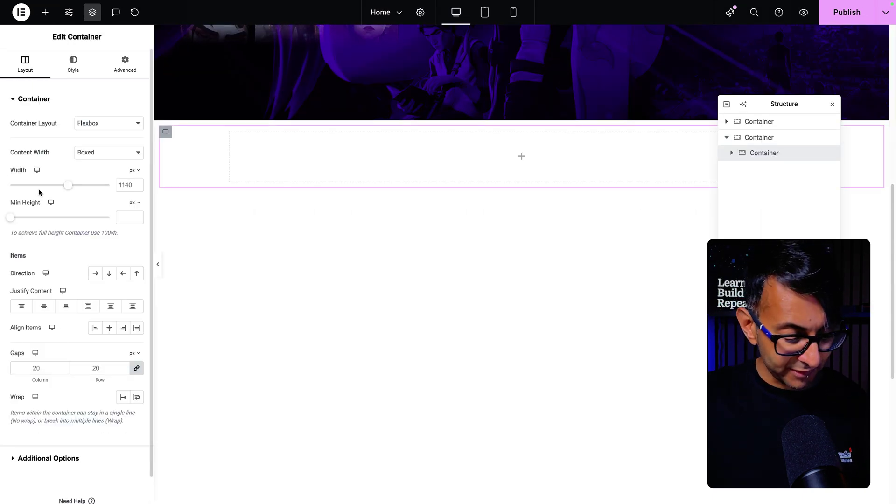
key("ctrl+d")
key("ctrl+d")
key("ctrl+d")
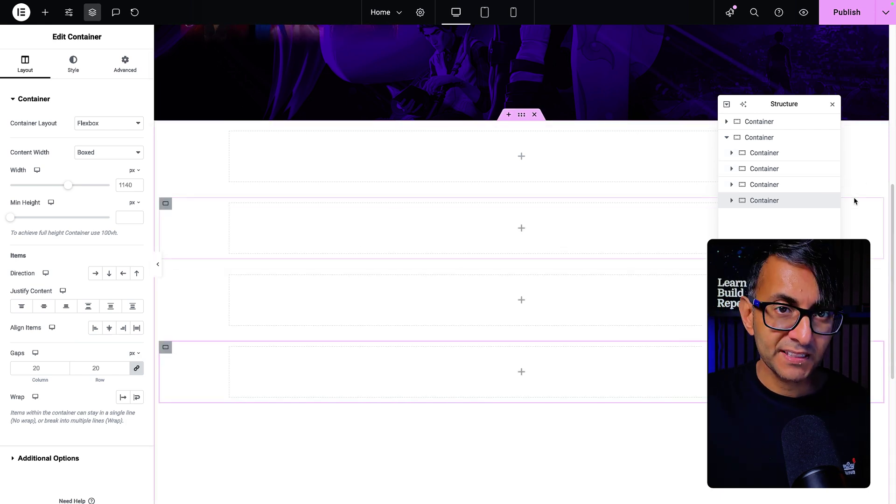
- Set the parent container to Direction Row, Justify Space Evenly, Align Items Center
left_click(762, 138)
left_click(25, 63)
left_click(96, 273)
left_click(133, 306)
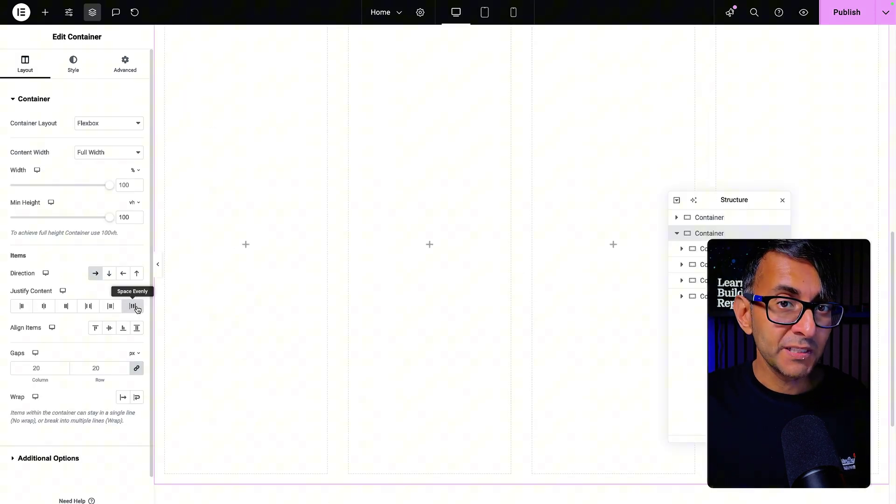
left_click(108, 328)
scroll(283, 306, "down", 2)
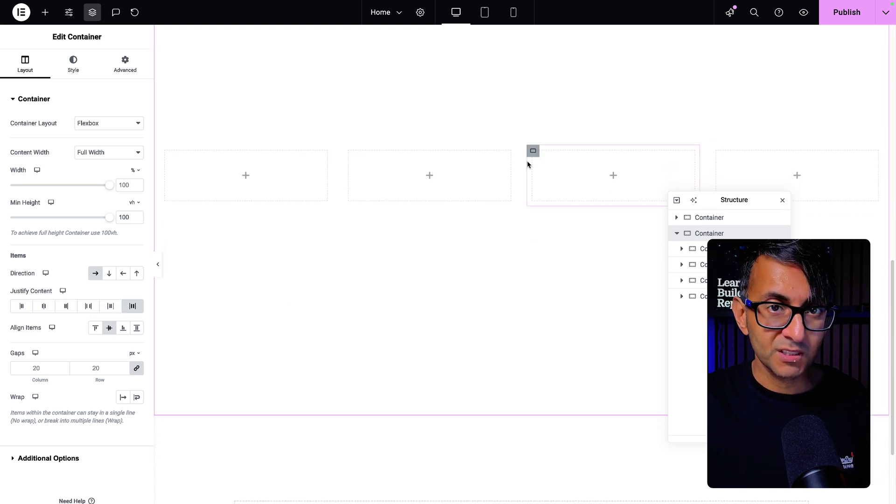
left_click(586, 175)
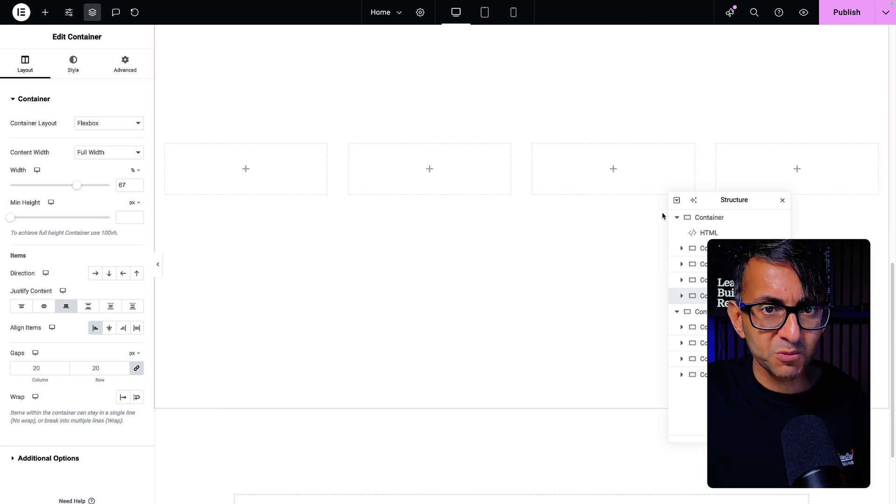
- Make the first inner container Full Width at 10%, then paste its style onto the next two
left_click(677, 217)
left_click(330, 198)
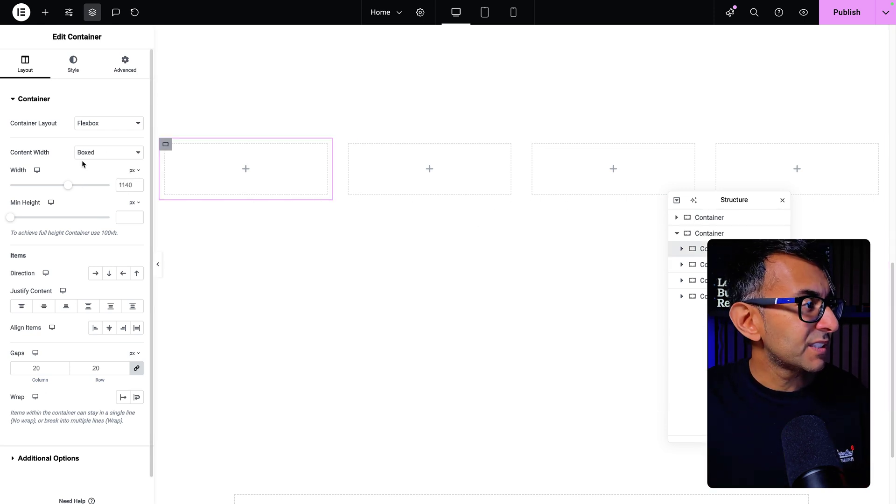
left_click(108, 152)
left_click(111, 164)
left_click(128, 186)
key("BackSpace")
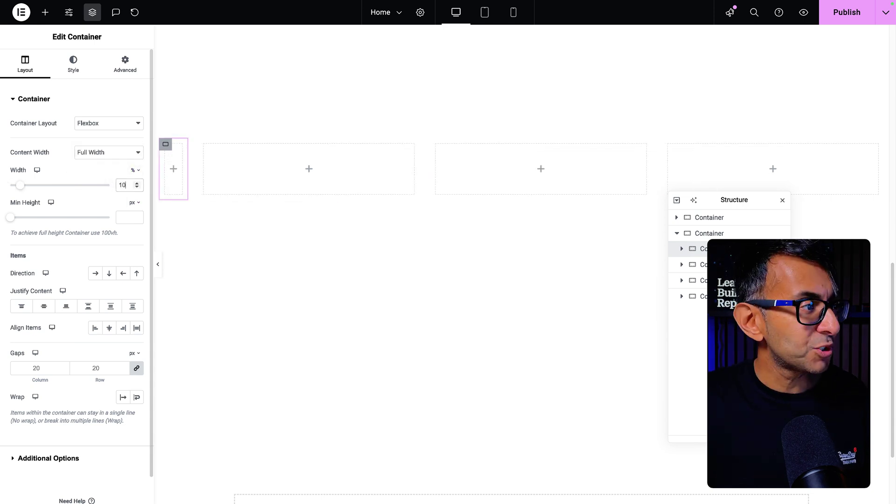
right_click(730, 233)
right_click(709, 265)
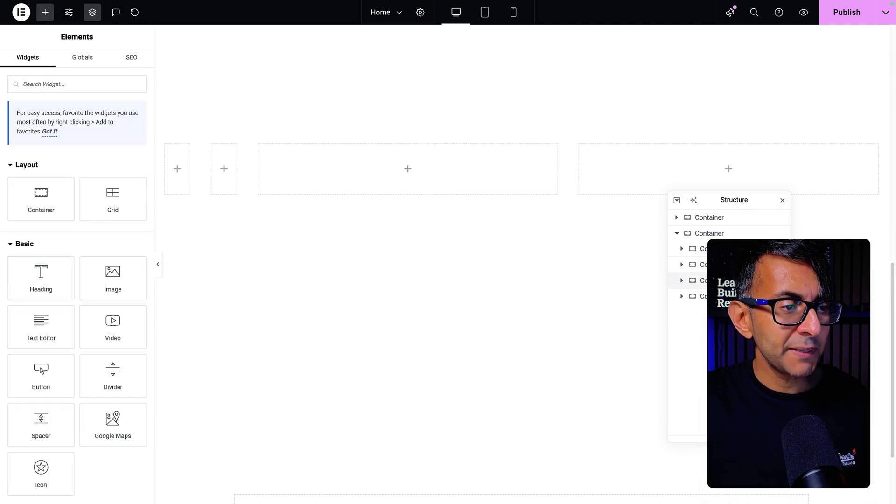
right_click(714, 280)
left_click(746, 327)
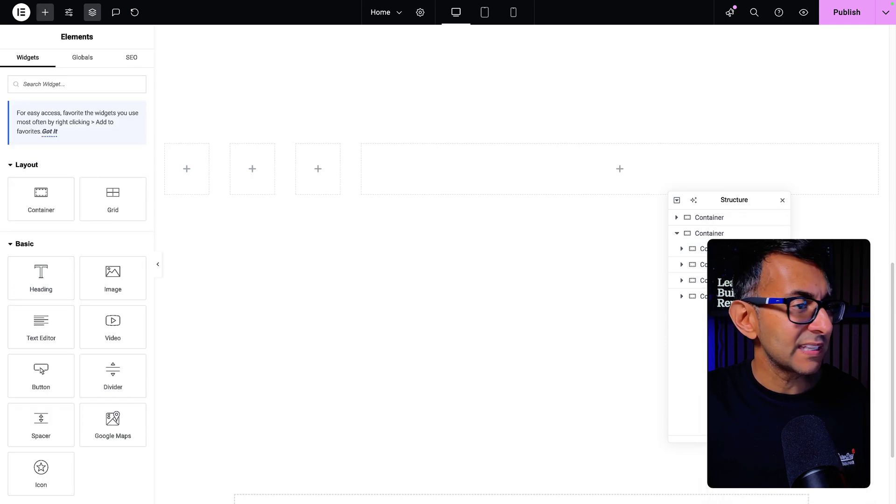
- Set the fourth inner container to Full Width with a 67% width
left_click(605, 278)
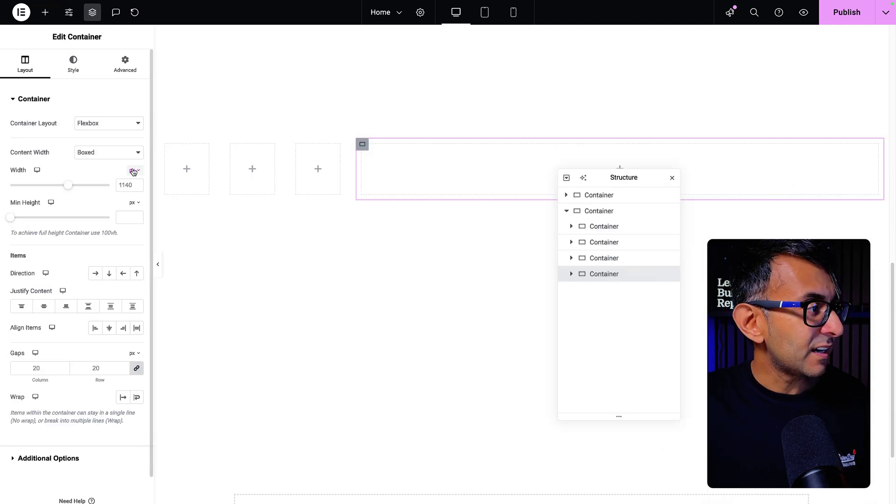
left_click(129, 153)
left_click(126, 162)
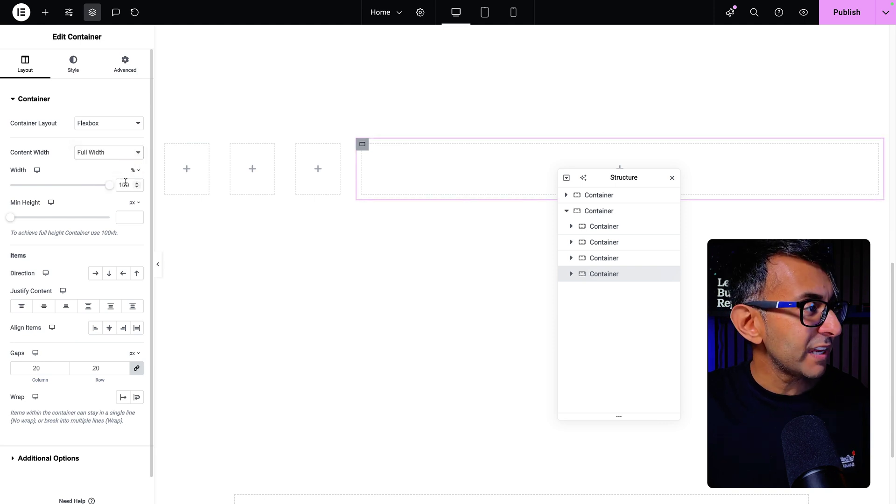
double_click(124, 185)
type("67")
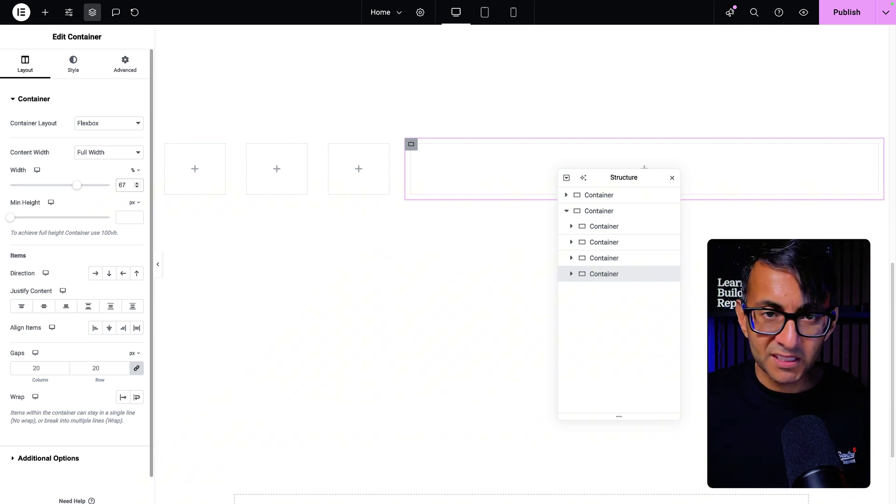
left_click(626, 211)
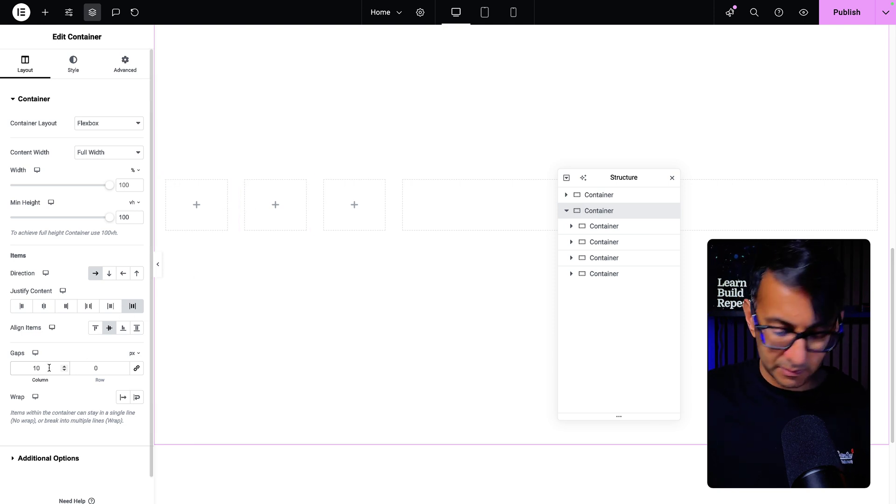
- Unlink the section's gaps and enter 10 px for columns and 0 for rows
left_click(49, 368)
type("0")
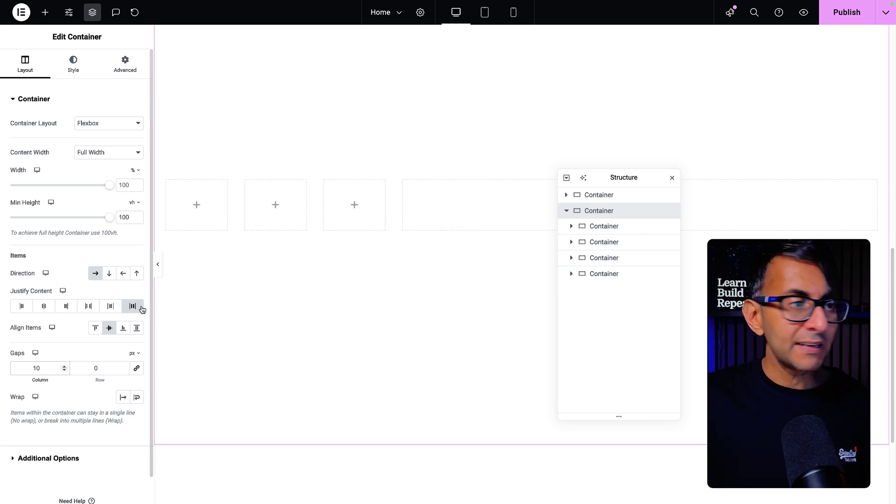
scroll(285, 287, "up", 8)
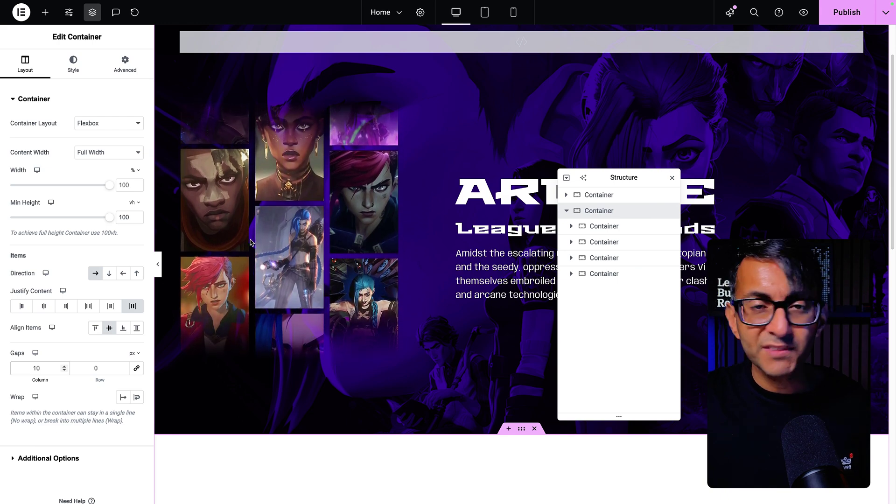
scroll(473, 195, "down", 8)
scroll(472, 195, "up", 8)
- Copy the ARCANE heading from the hero and paste it into the fourth container
right_click(482, 134)
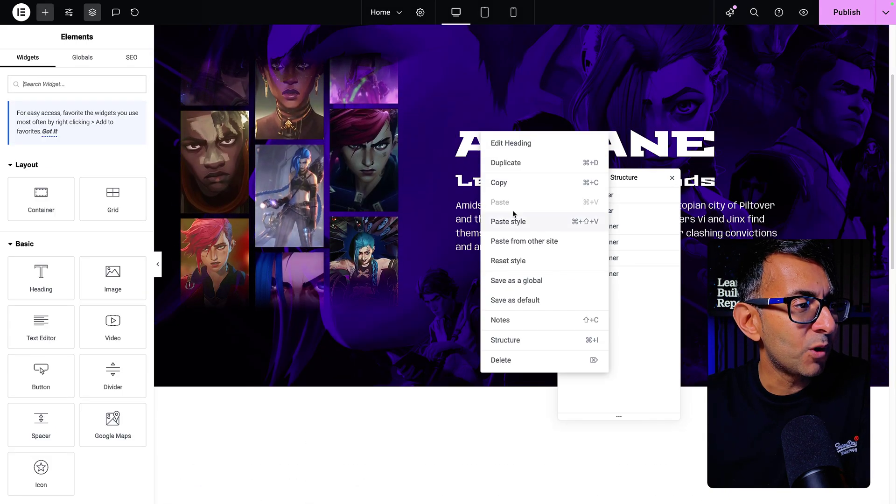
left_click(510, 183)
scroll(490, 204, "down", 8)
right_click(464, 133)
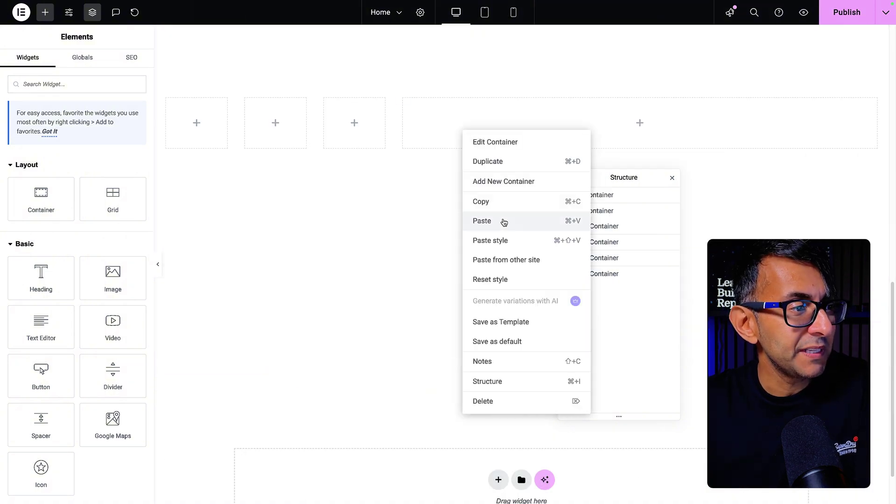
left_click(504, 221)
- Set the pasted heading's text colour to the Primary global colour (black)
left_click(75, 63)
left_click(124, 145)
left_click(103, 192)
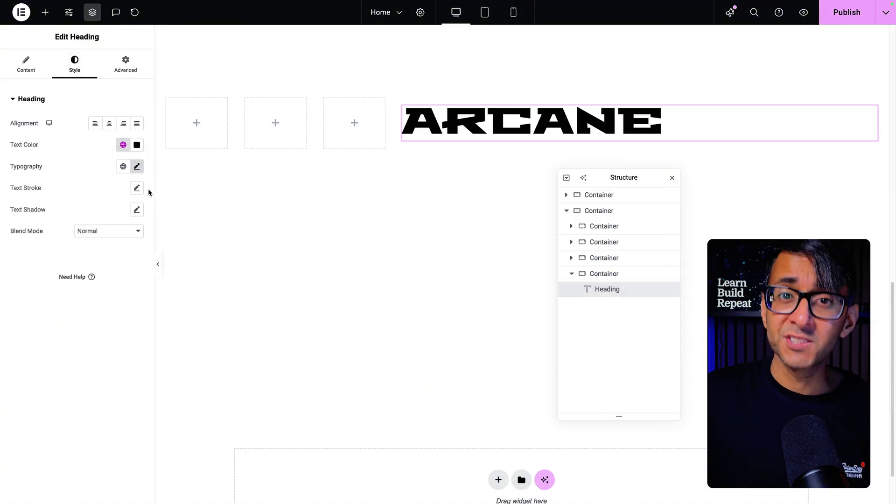
left_click(632, 227)
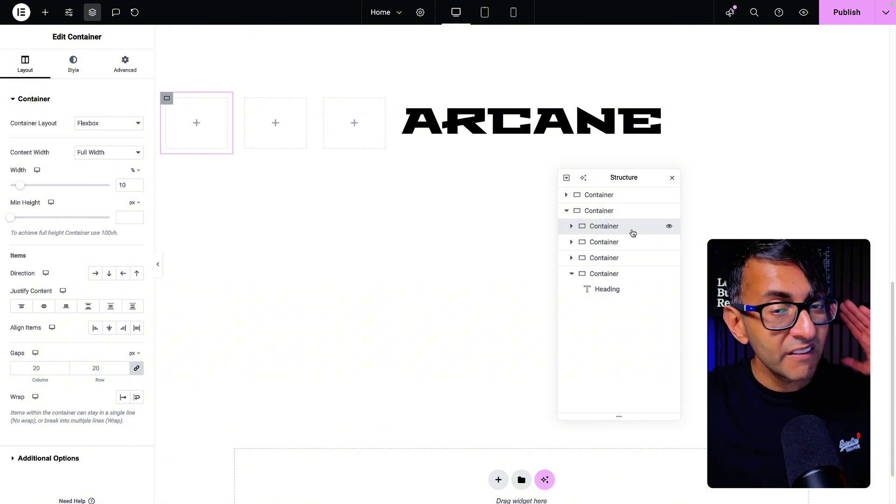
- Add a container inside the first narrow column and set its padding to 0
left_click(633, 233)
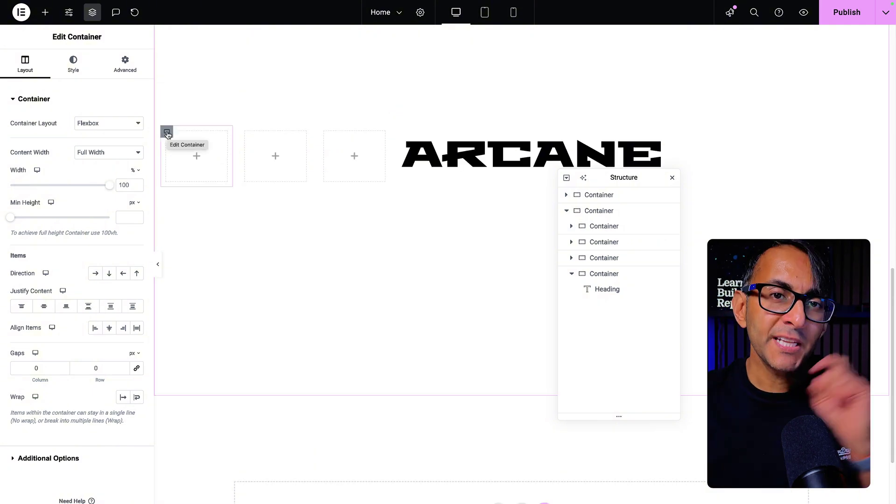
left_click(125, 64)
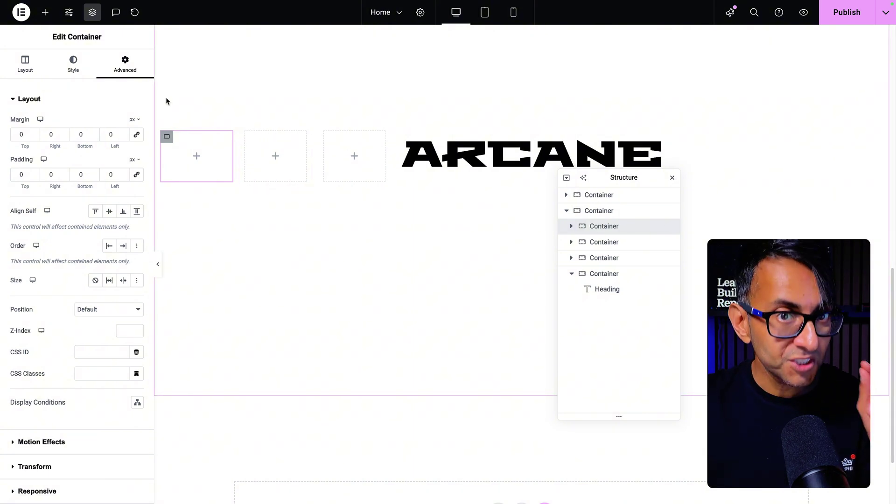
left_click(45, 12)
left_click(41, 196)
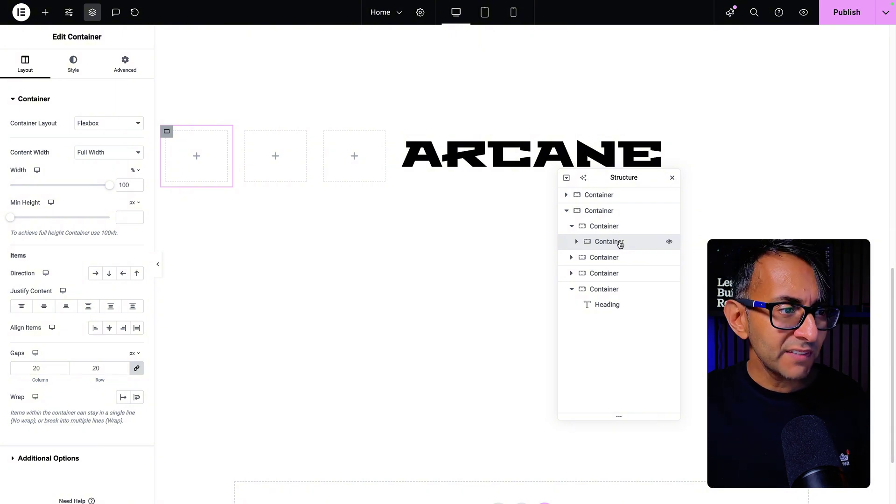
left_click(125, 64)
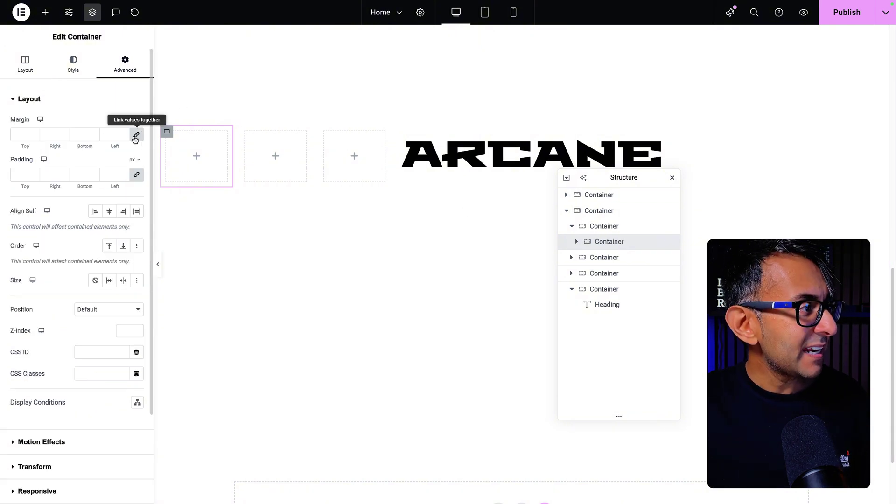
left_click(135, 176)
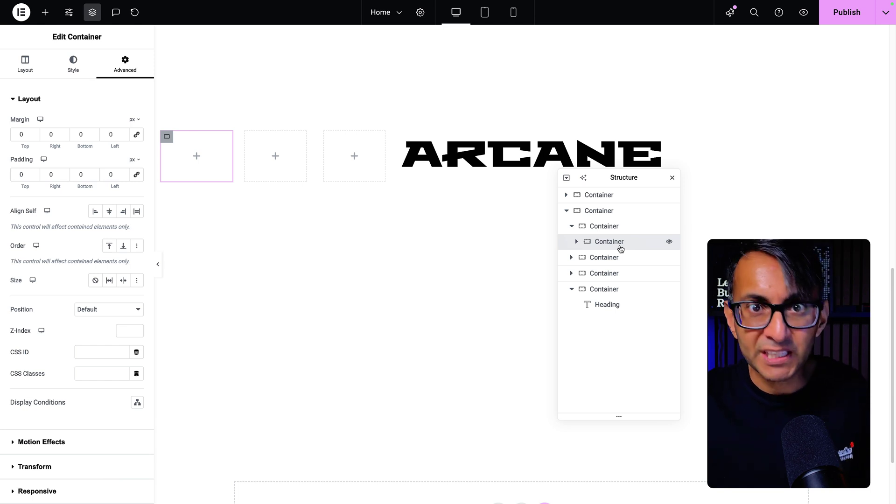
- Stack five placeholder Image widgets in the nested container, closing the media library unused
key("ctrl+v")
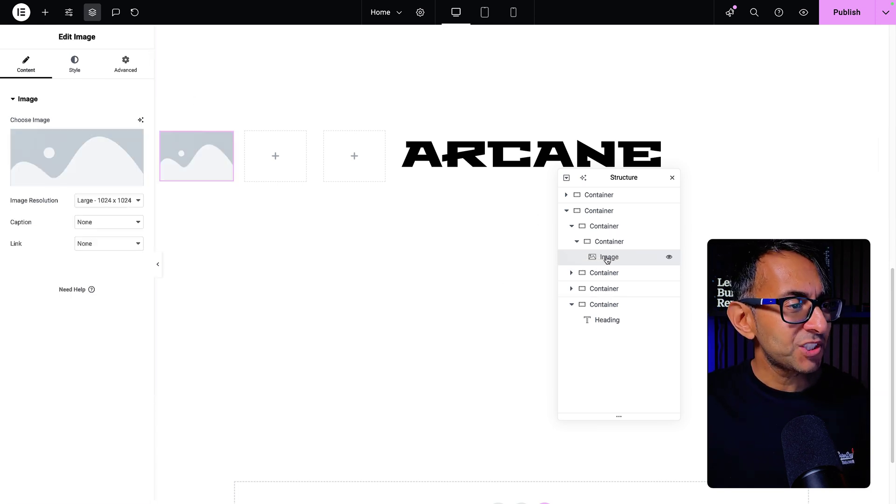
key("ctrl+v")
key("ctrl+v")
key("ctrl+v")
key("ctrl+v")
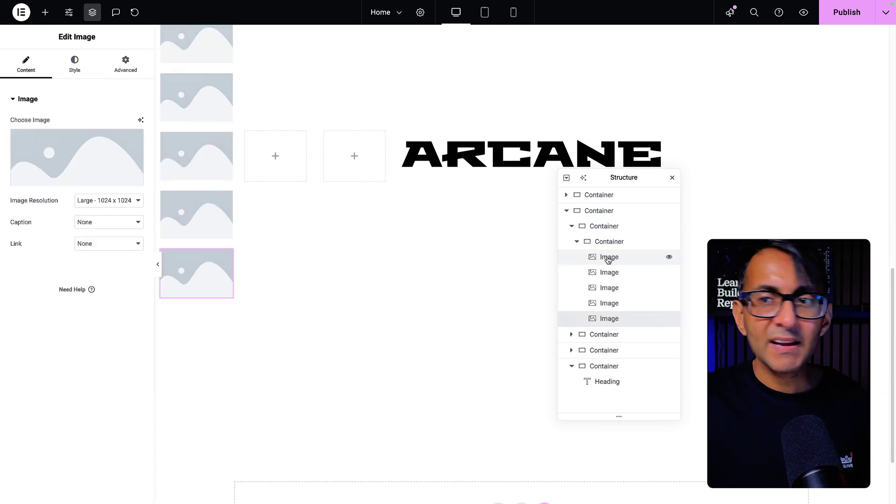
left_click(620, 243)
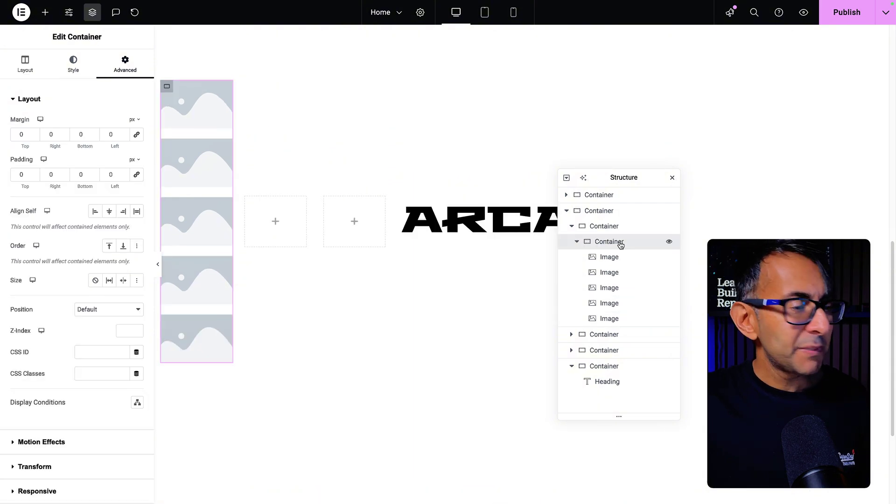
left_click(24, 66)
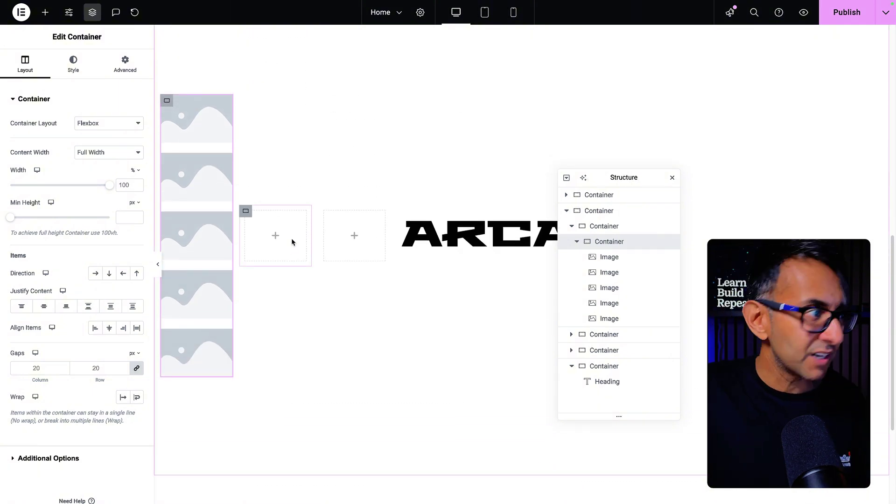
left_click(622, 256)
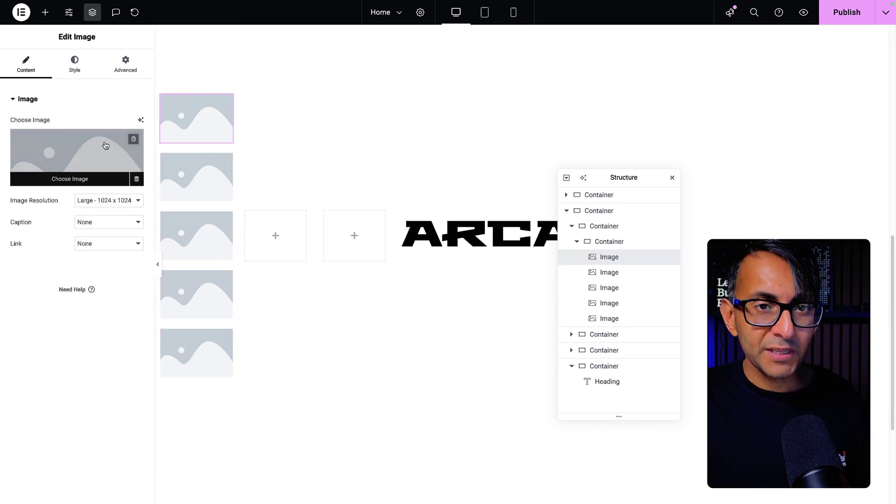
left_click(106, 145)
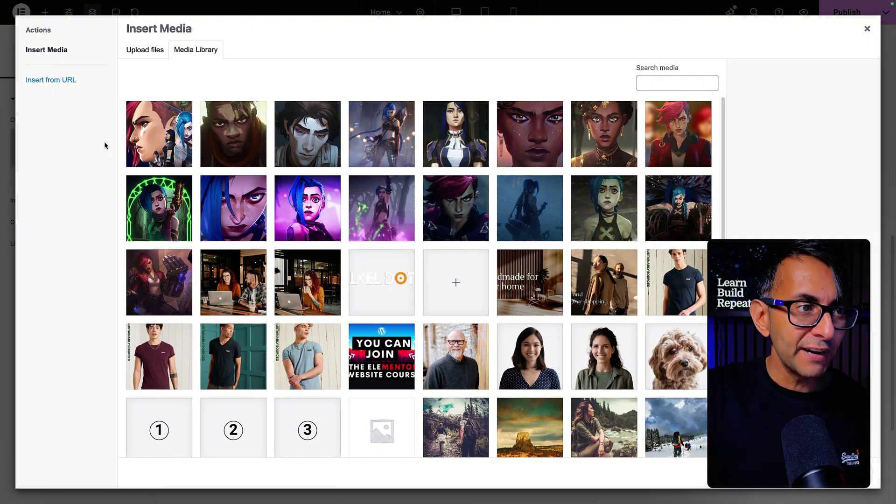
left_click(867, 30)
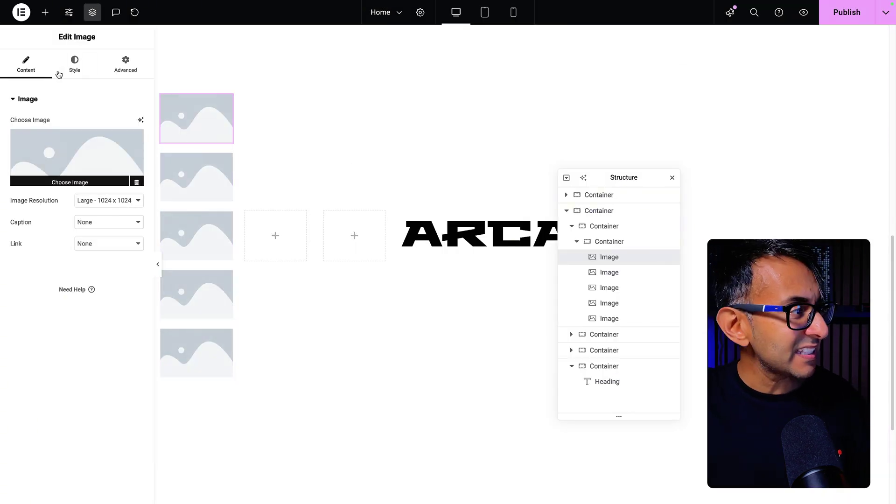
left_click(75, 63)
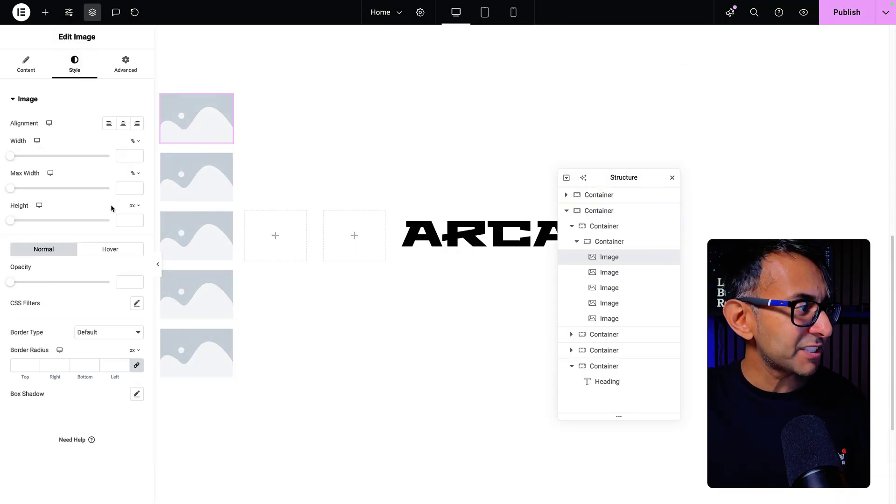
left_click(621, 245)
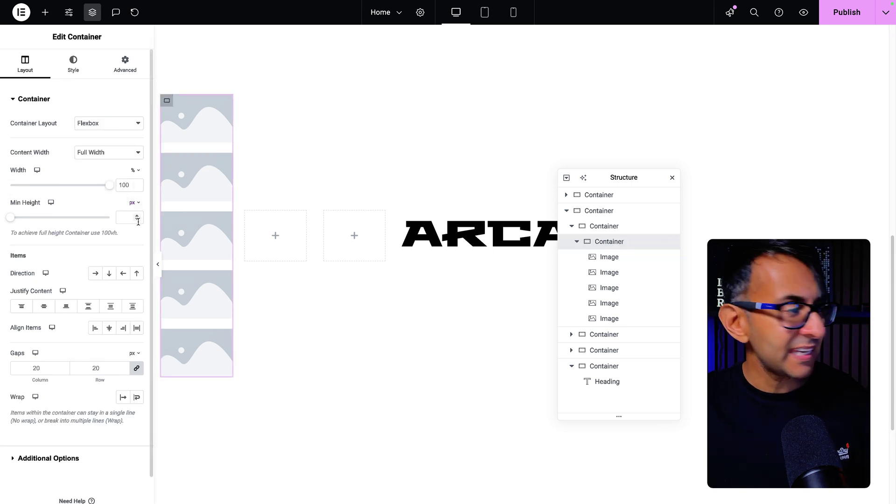
- Give the nested image container the CSS class 'scroll-container' and 0 gaps
left_click(125, 69)
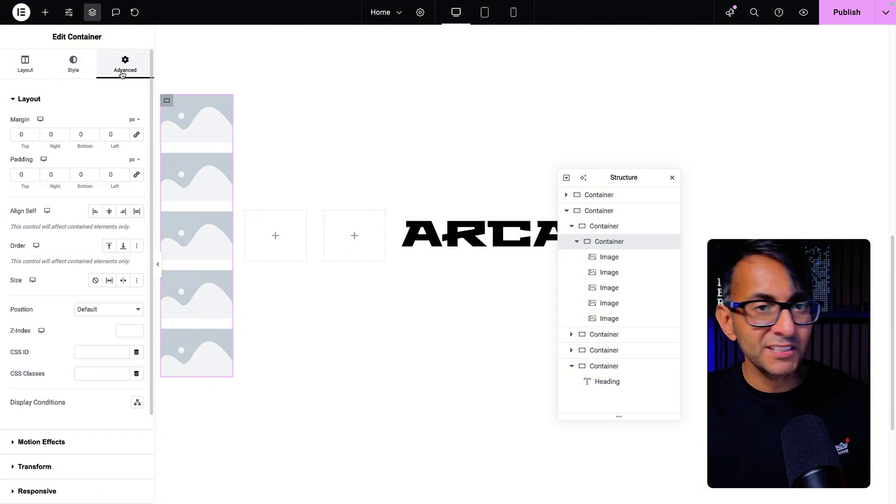
scroll(56, 286, "down", 1)
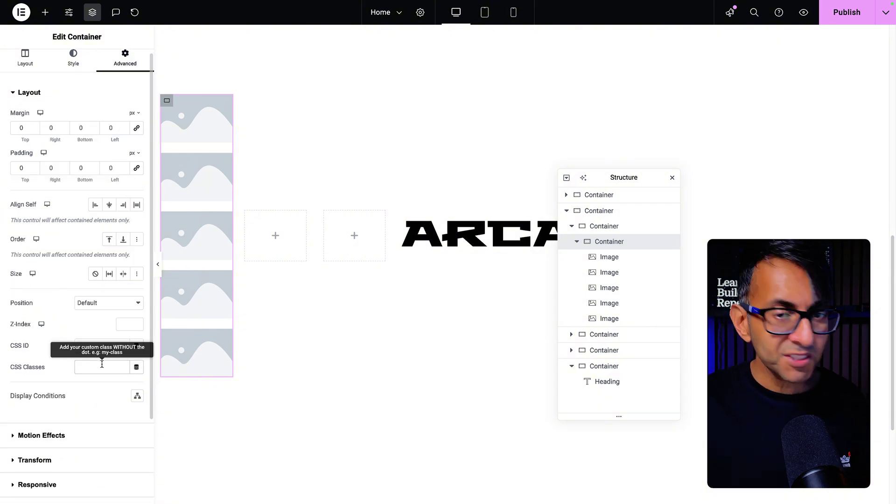
type("scroll-con")
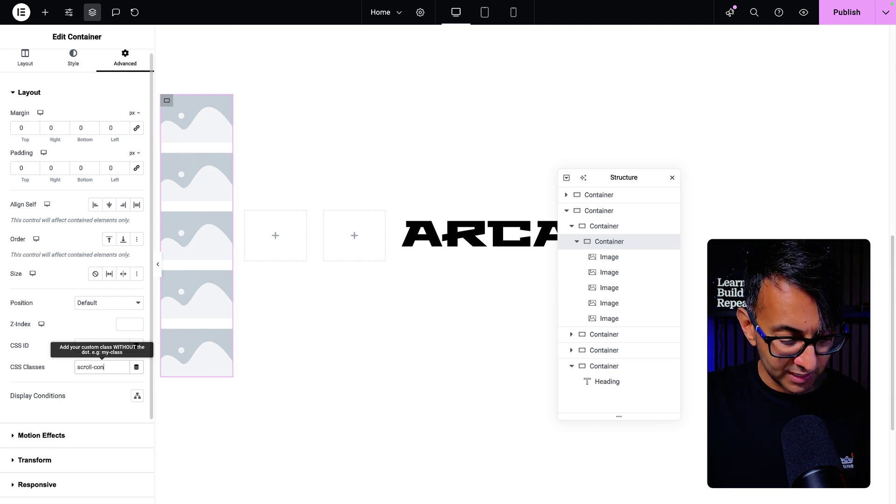
type("tainer")
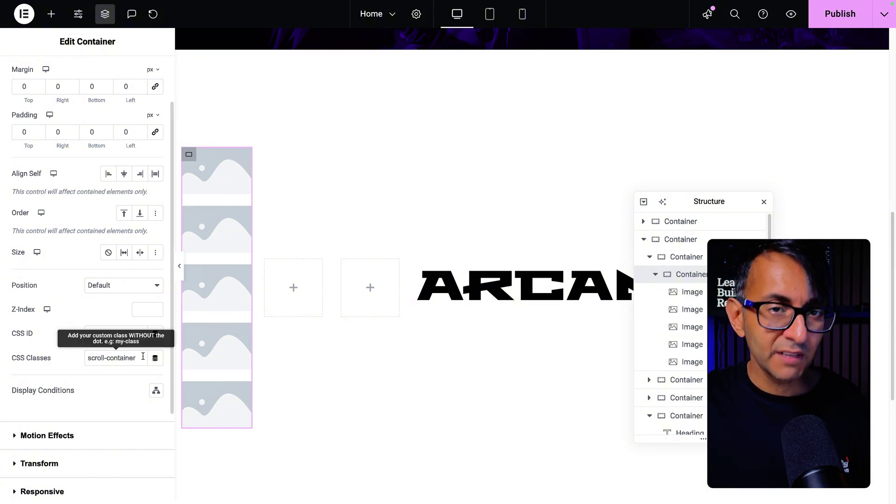
scroll(45, 77, "up", 2)
left_click(46, 78)
scroll(63, 326, "down", 2)
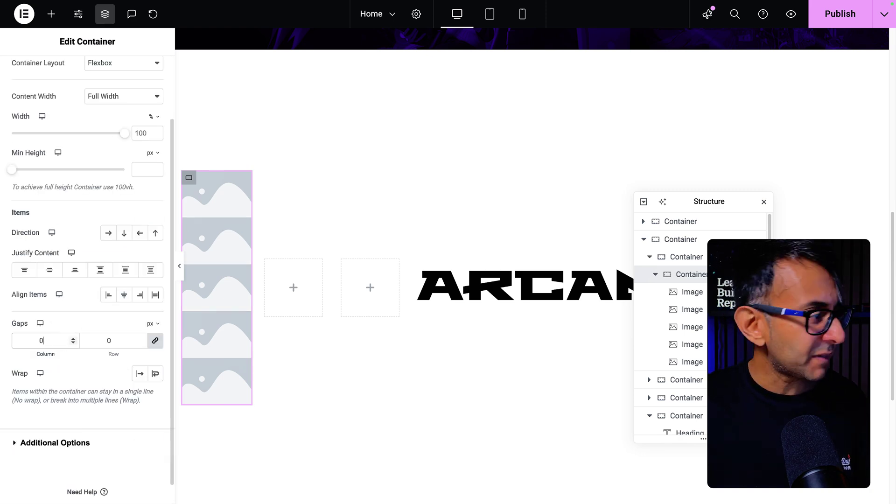
- Set the outer column container's width to 10%
left_click(290, 261)
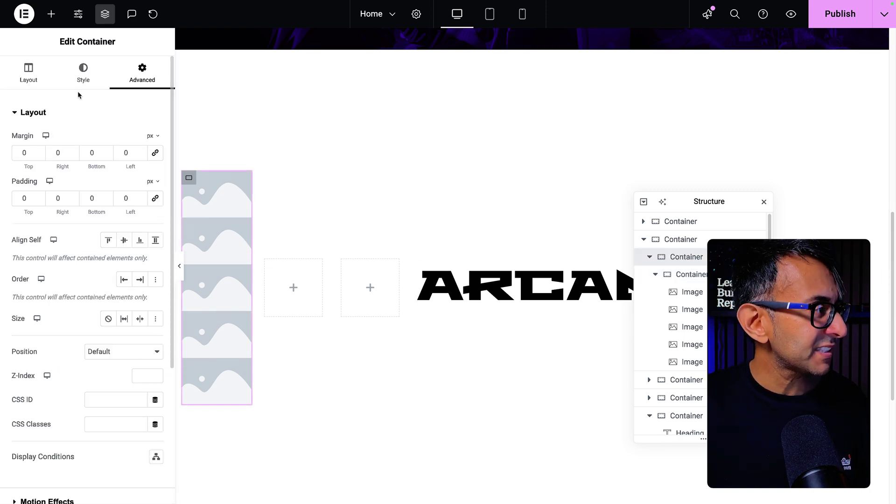
left_click(28, 74)
scroll(66, 262, "down", 4)
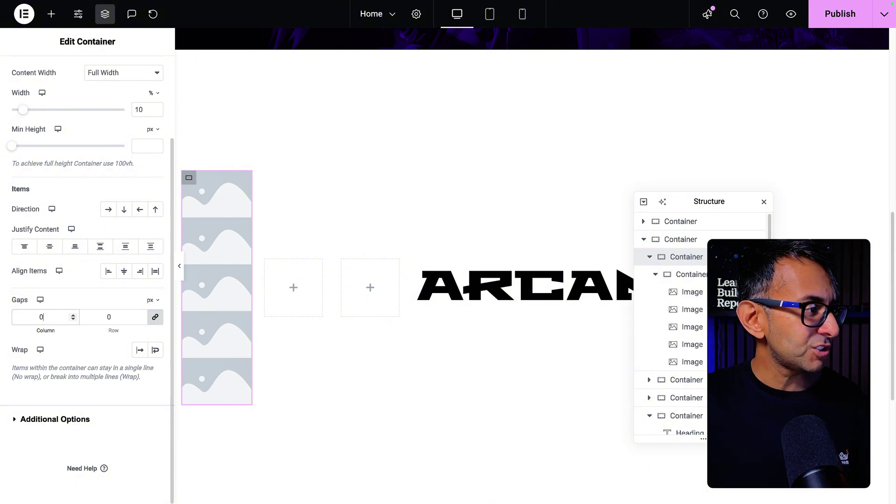
left_click(685, 276)
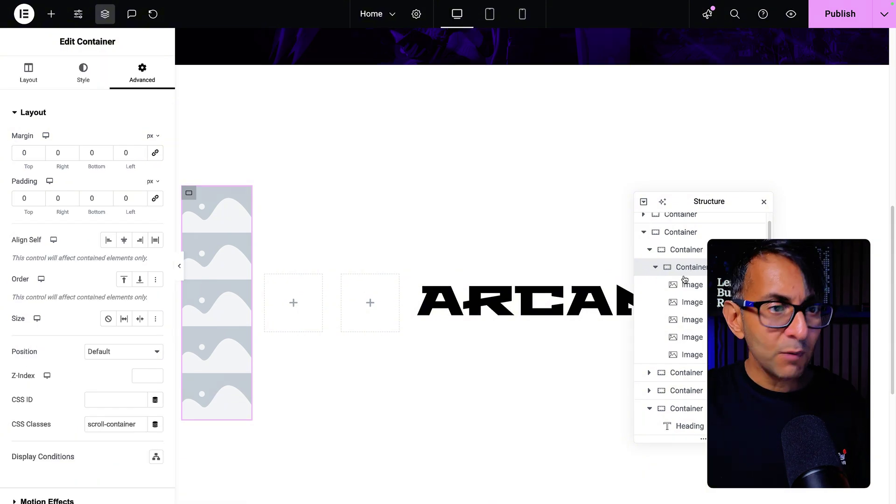
- Delete the two empty containers and duplicate the image column twice
left_click(684, 250)
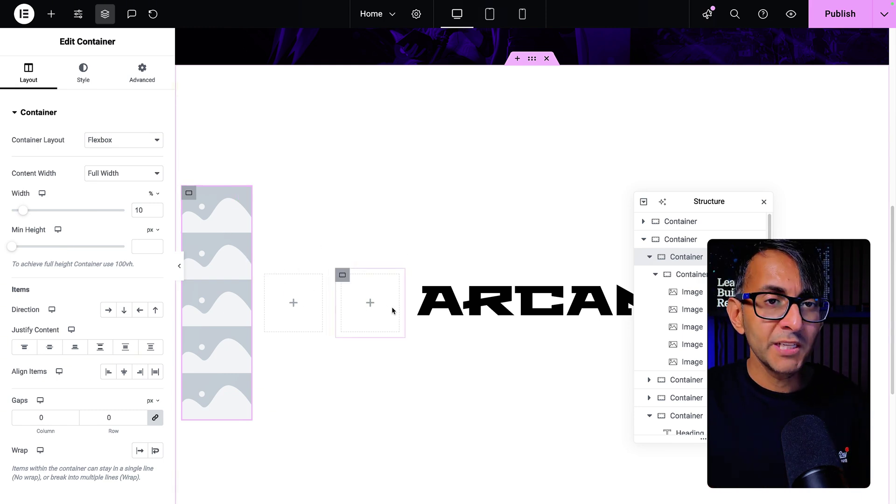
right_click(269, 277)
right_click(310, 280)
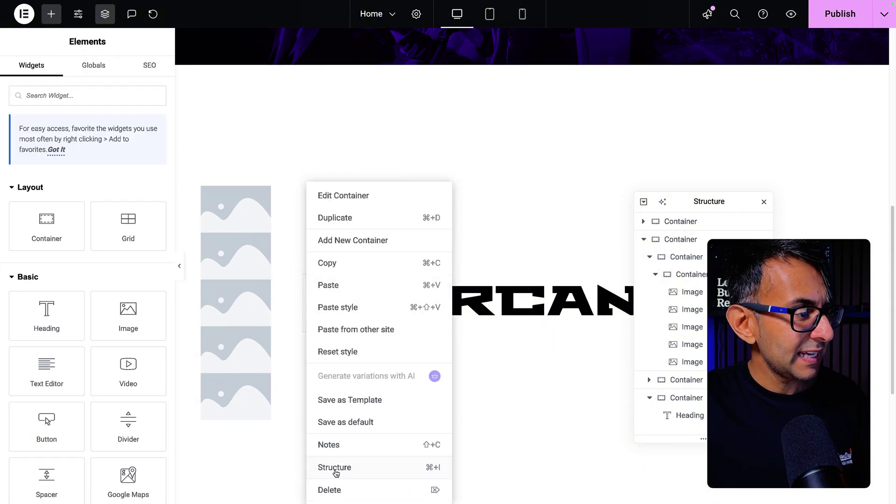
left_click(320, 488)
right_click(679, 257)
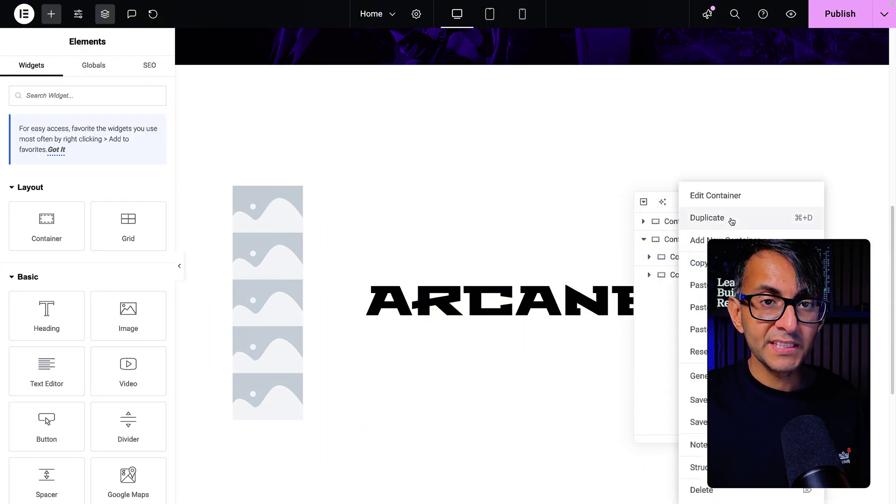
right_click(684, 275)
left_click(718, 219)
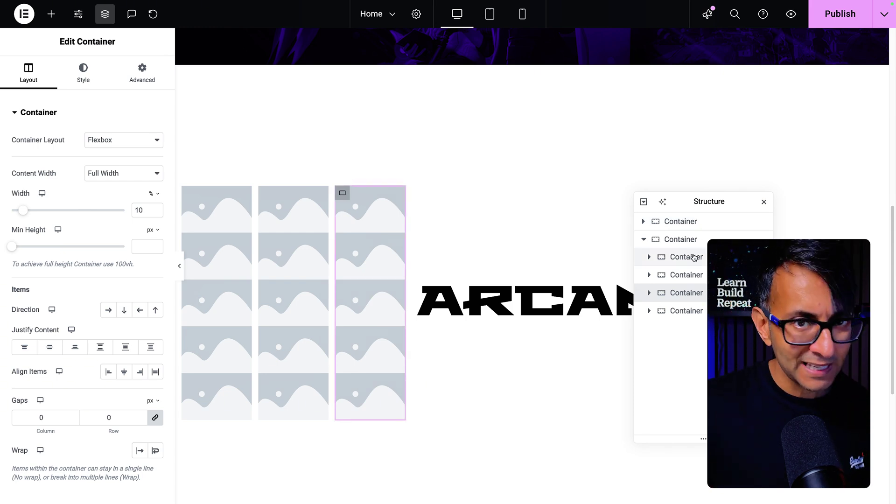
- Enter 'up' in the middle image column's Advanced CSS Classes field
left_click(680, 239)
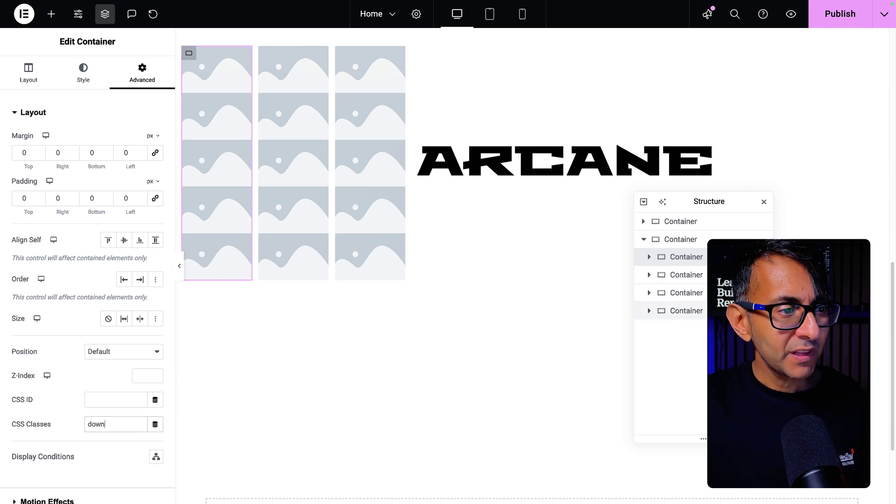
left_click(684, 293)
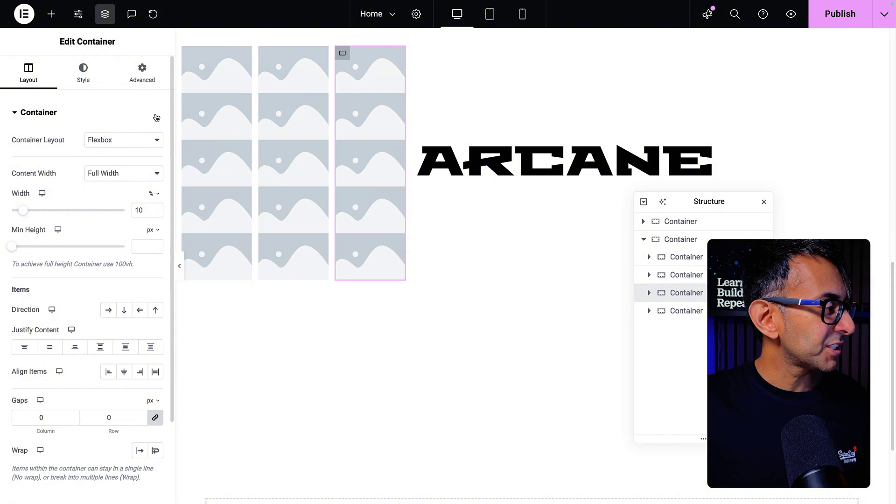
left_click(149, 79)
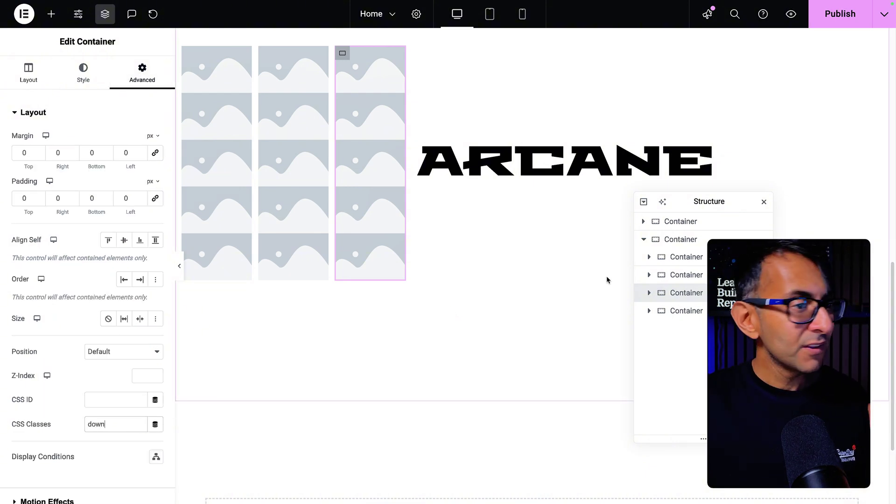
left_click(672, 275)
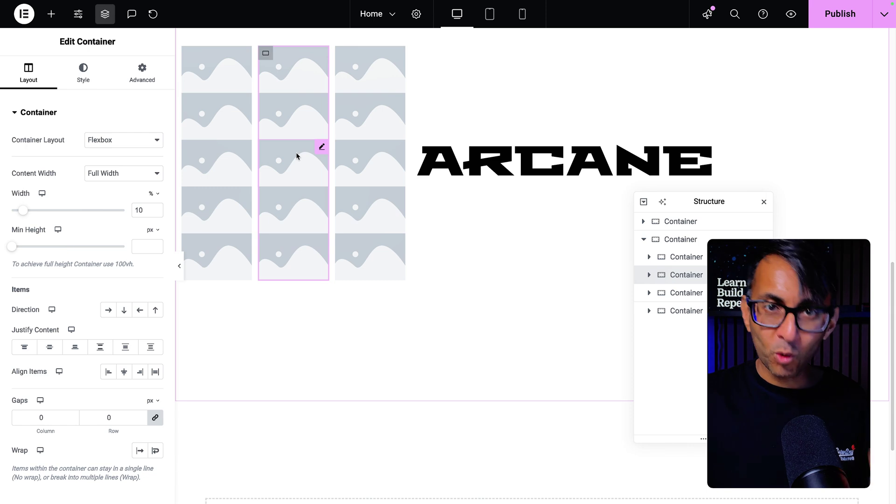
left_click(141, 77)
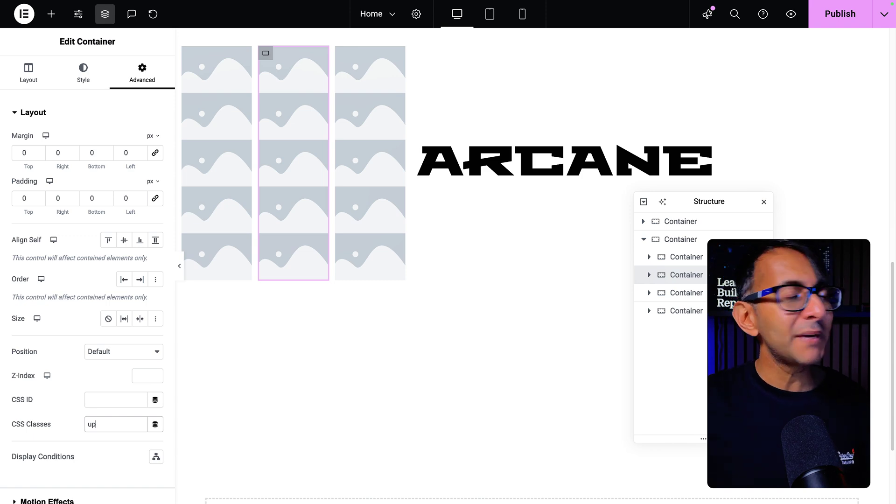
- Add an HTML widget inside the hero's parent container
left_click(688, 240)
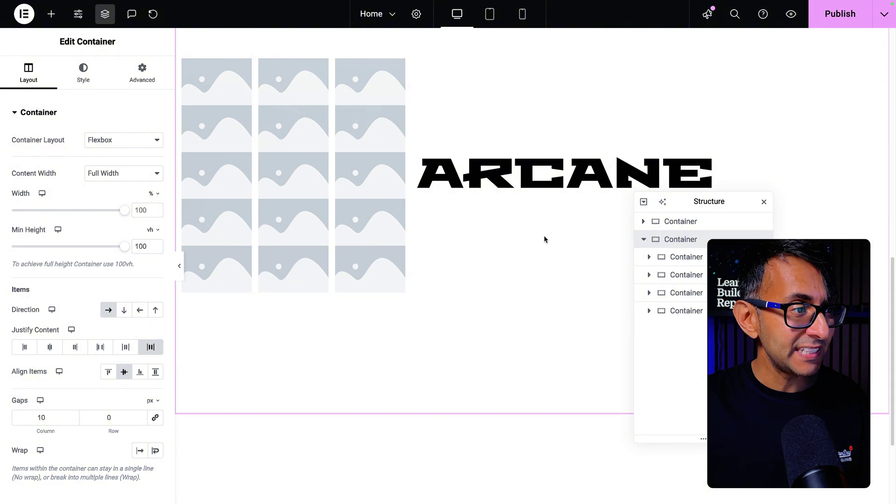
left_click(51, 14)
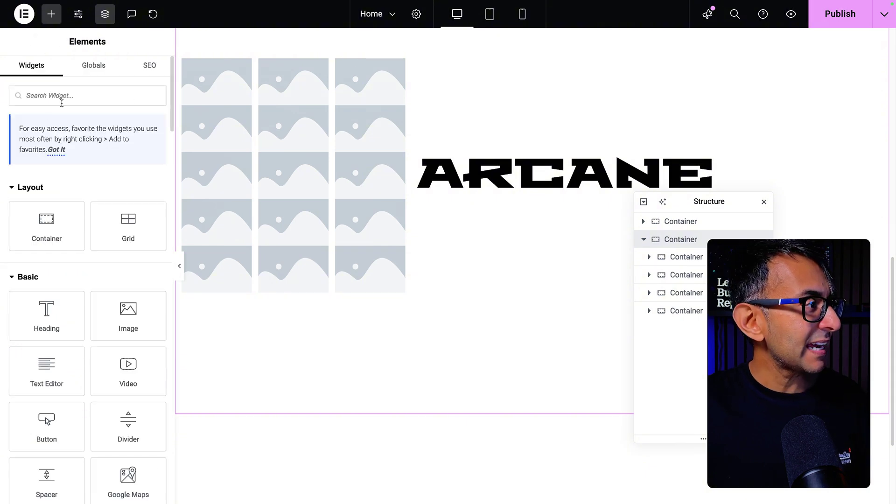
type("htm")
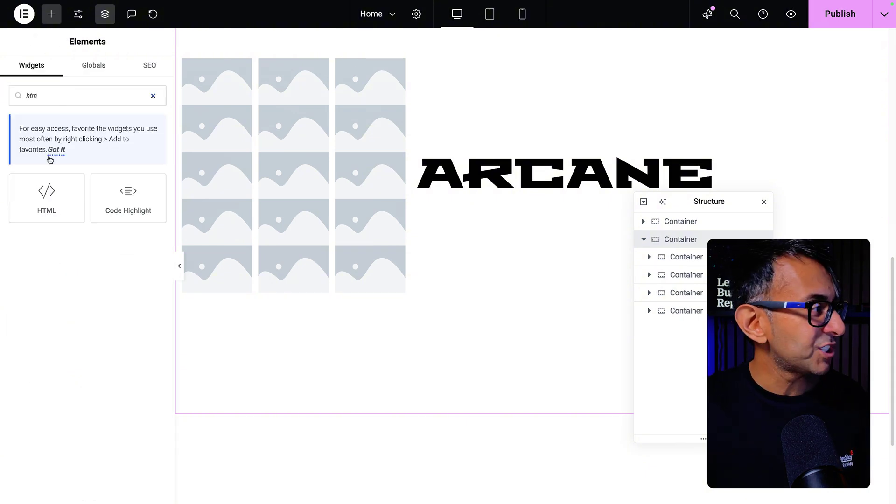
left_click_drag(46, 194, 681, 241)
- Set the hero container's Wrap option to Wrap, then select the new HTML widget
left_click(680, 239)
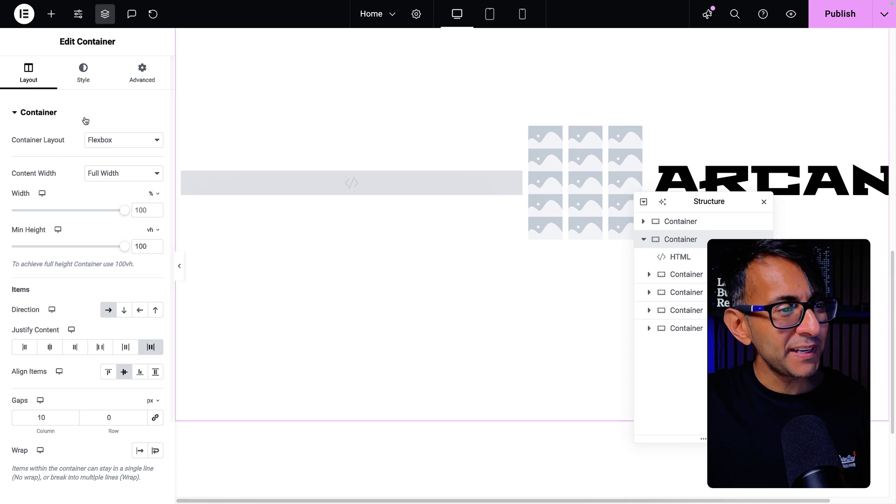
scroll(78, 288, "down", 1)
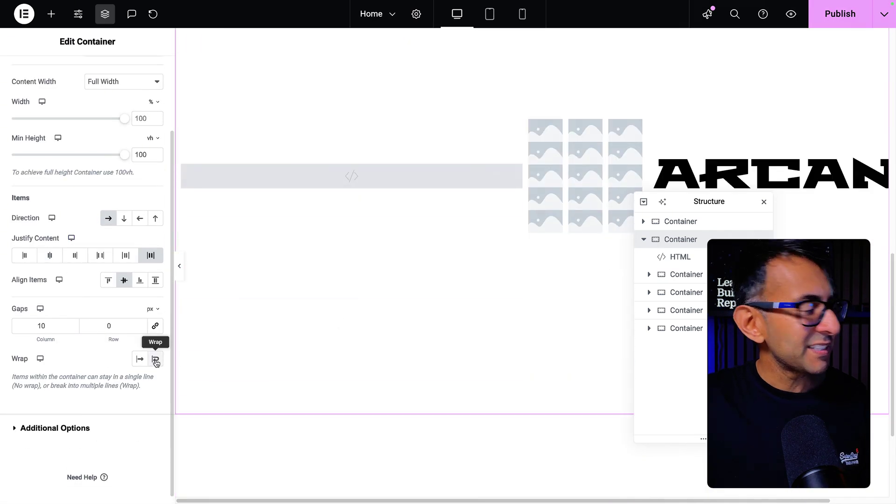
left_click(156, 360)
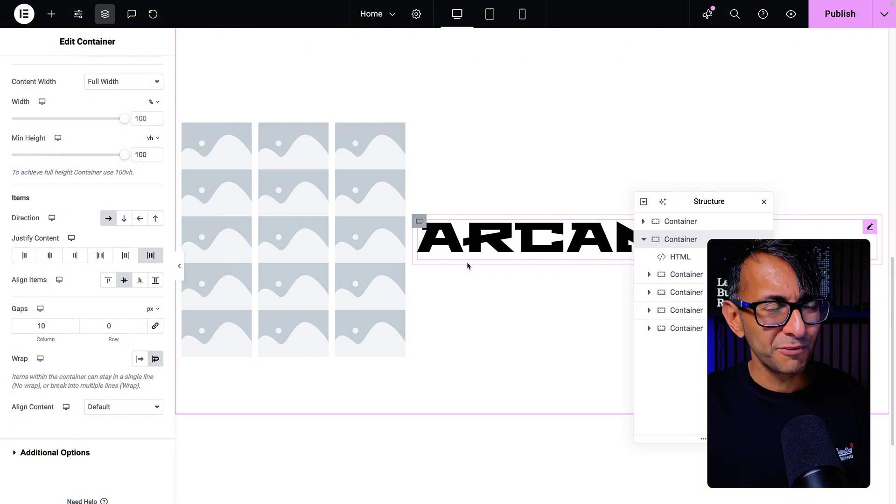
left_click(679, 256)
scroll(462, 144, "up", 6)
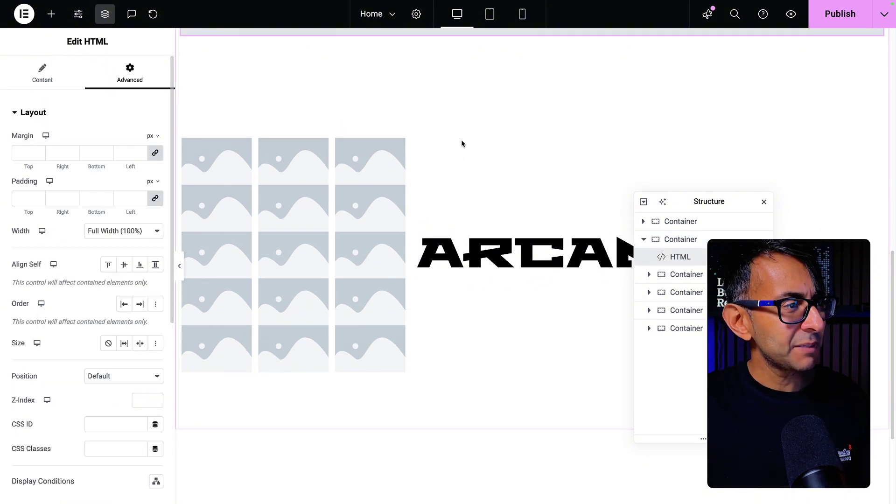
- Review the size variables for the .up and .down columns in the HTML Code
scroll(519, 264, "down", 1)
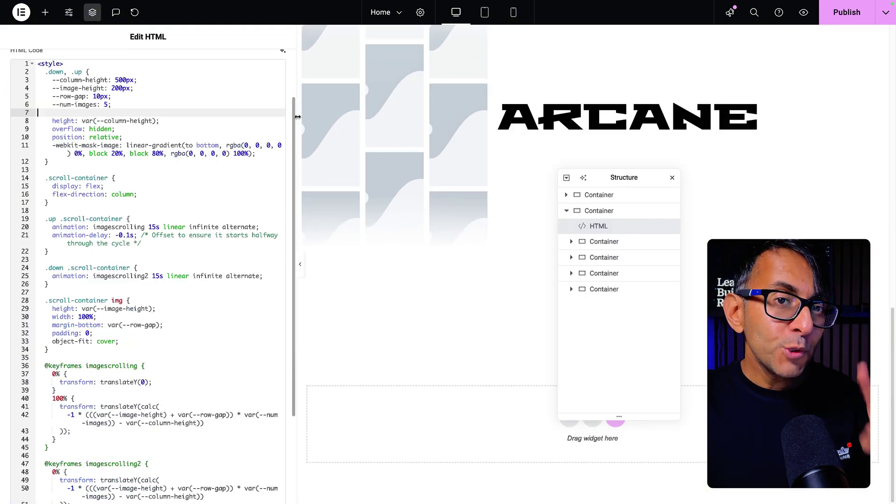
scroll(151, 102, "up", 2)
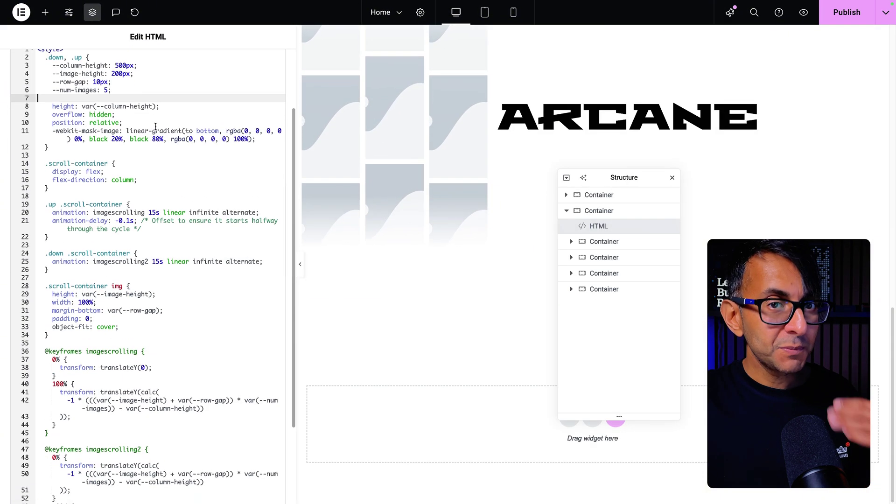
left_click_drag(38, 92, 208, 122)
left_click(208, 122)
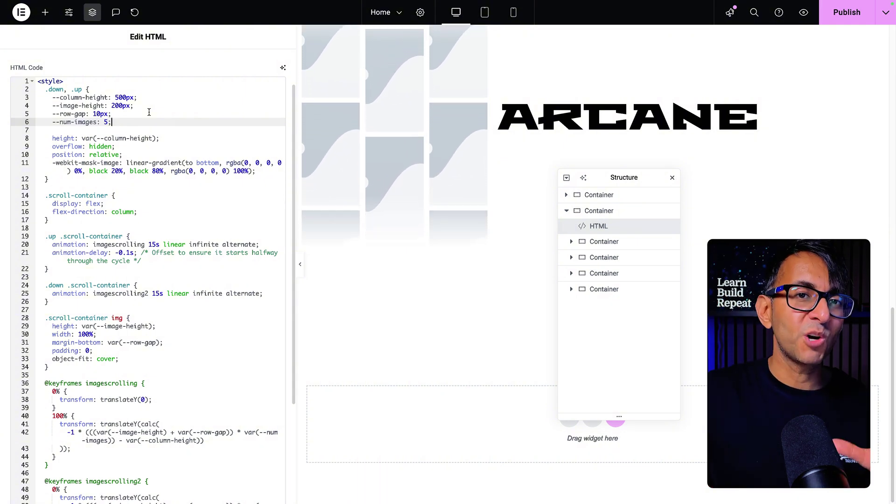
- Go over the imagescrolling keyframes and their scroll-distance calculation in the style block
scroll(146, 233, "down", 3)
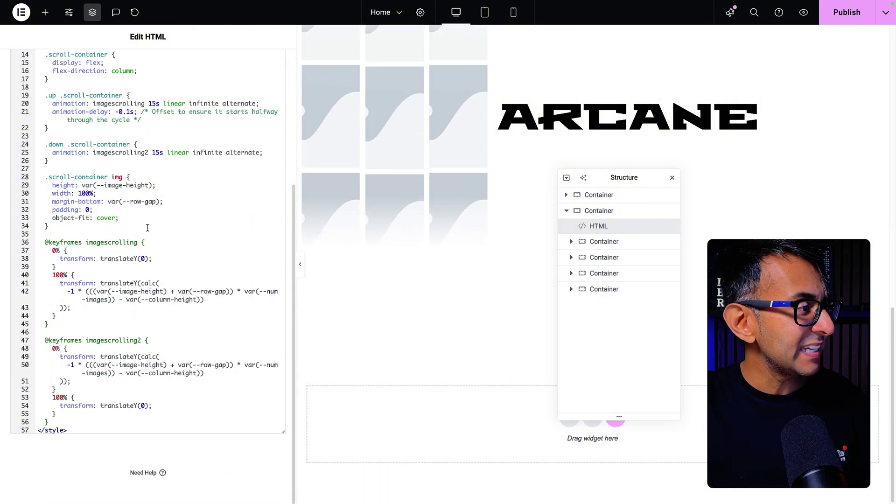
left_click(204, 373)
left_click_drag(204, 372, 60, 283)
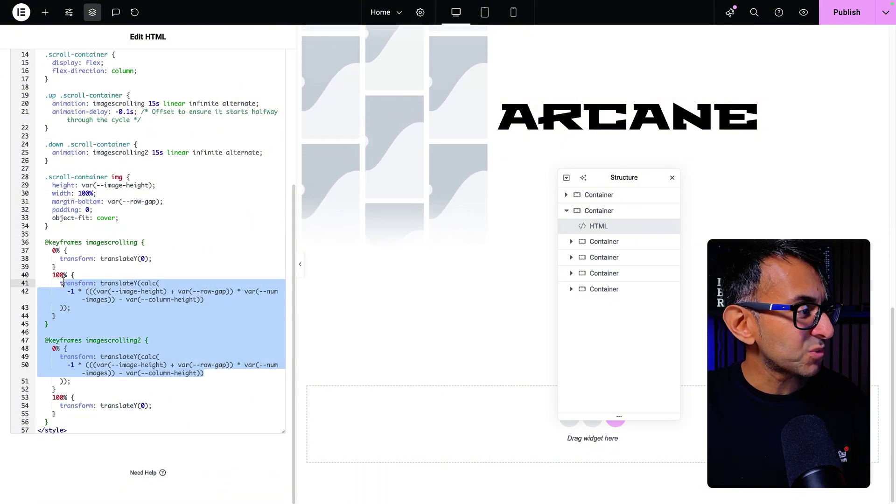
left_click(189, 252)
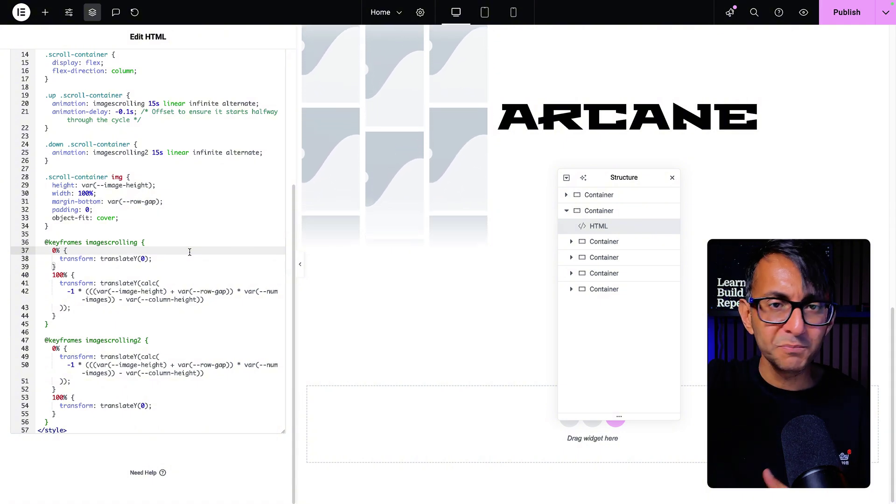
left_click(214, 315)
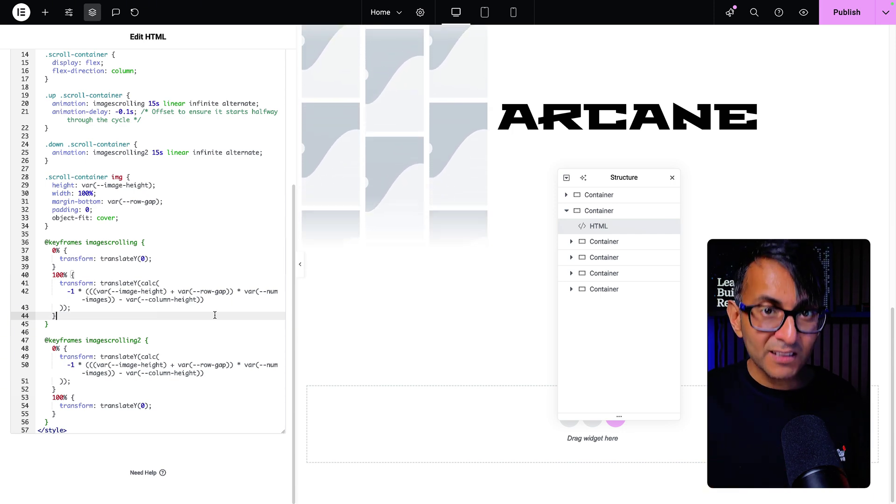
scroll(207, 302, "up", 1)
scroll(207, 301, "up", 5)
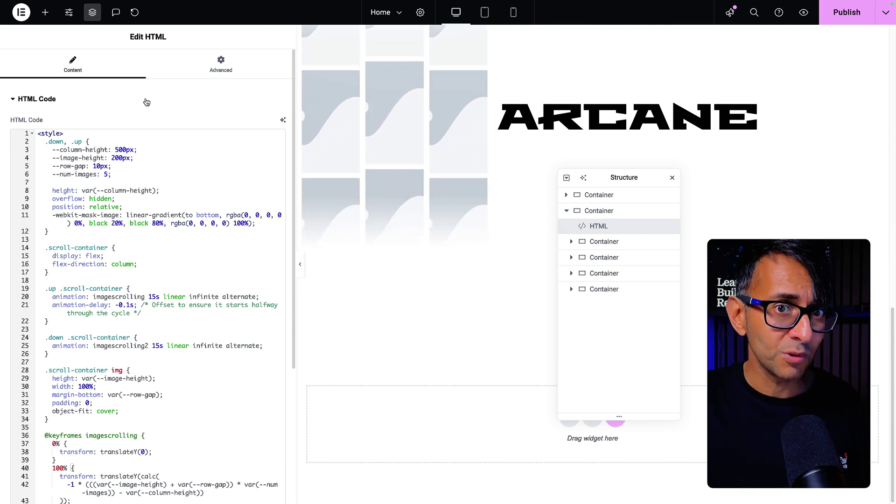
left_click(173, 182)
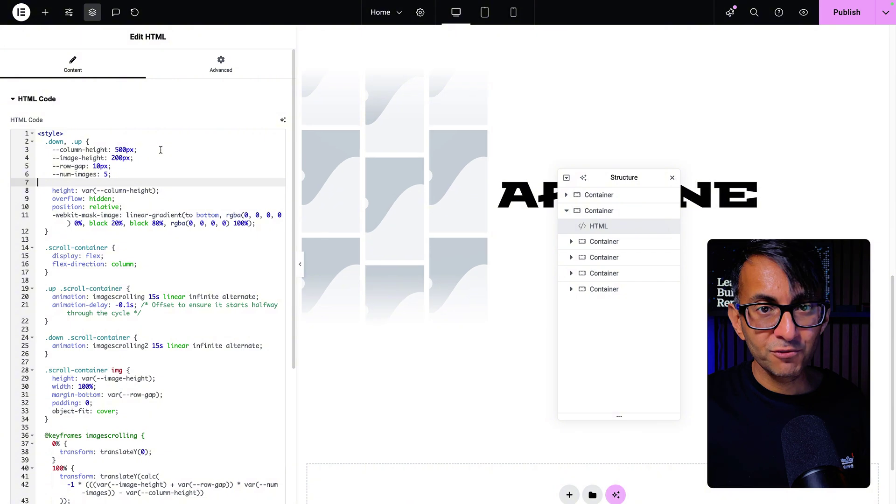
left_click(48, 190)
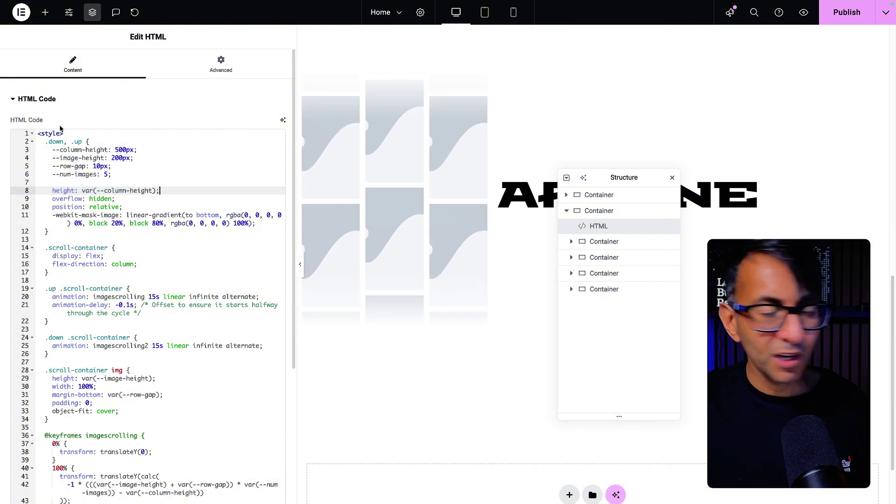
left_click_drag(60, 158, 147, 161)
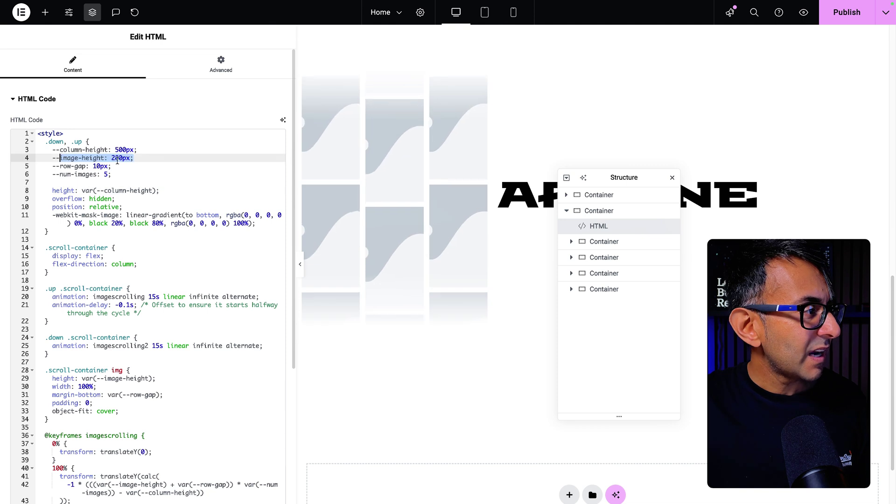
left_click(196, 180)
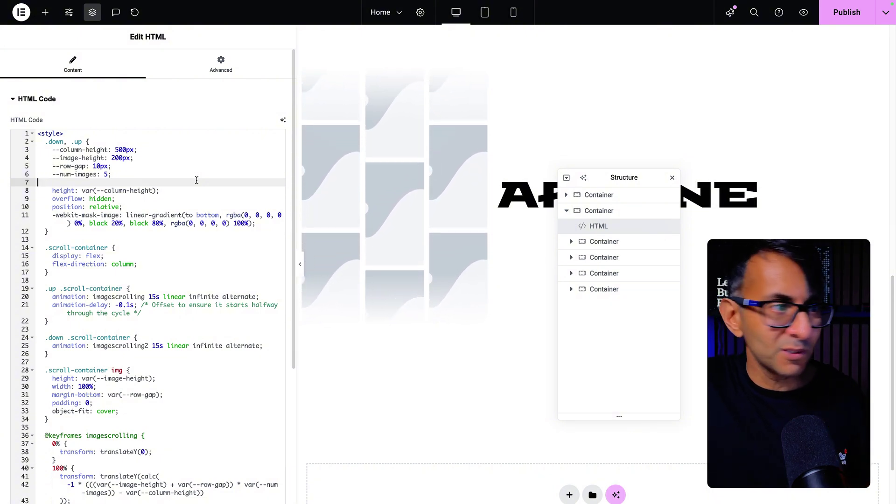
left_click(173, 159)
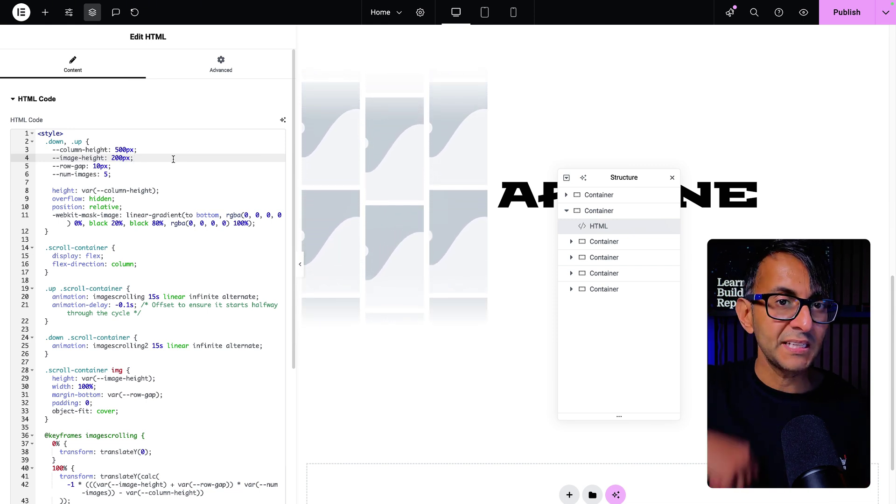
left_click(172, 164)
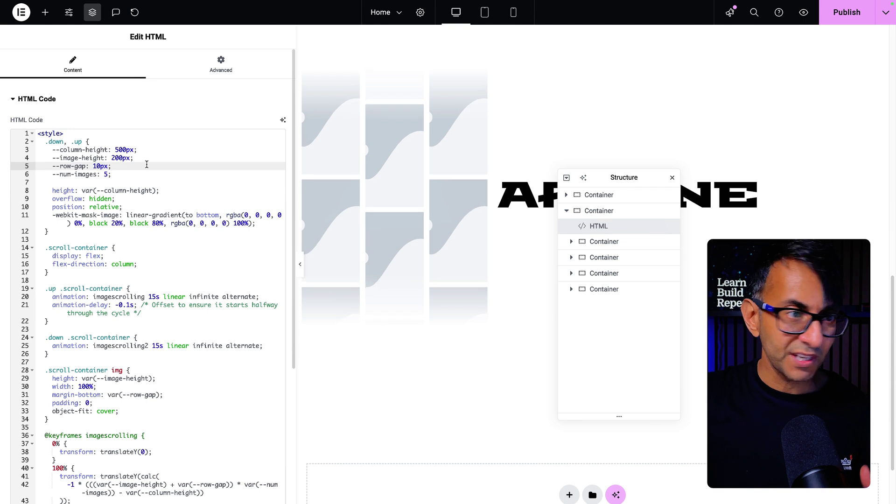
scroll(149, 313, "down", 1)
left_click(153, 358)
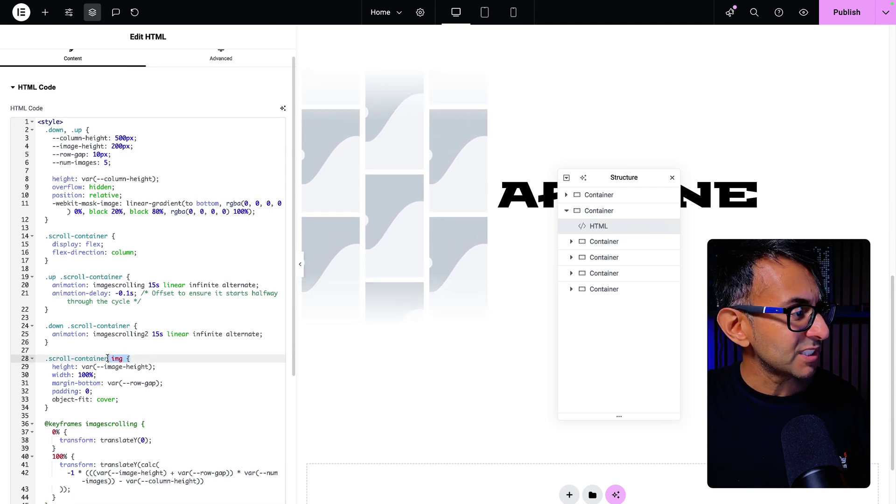
left_click(190, 374)
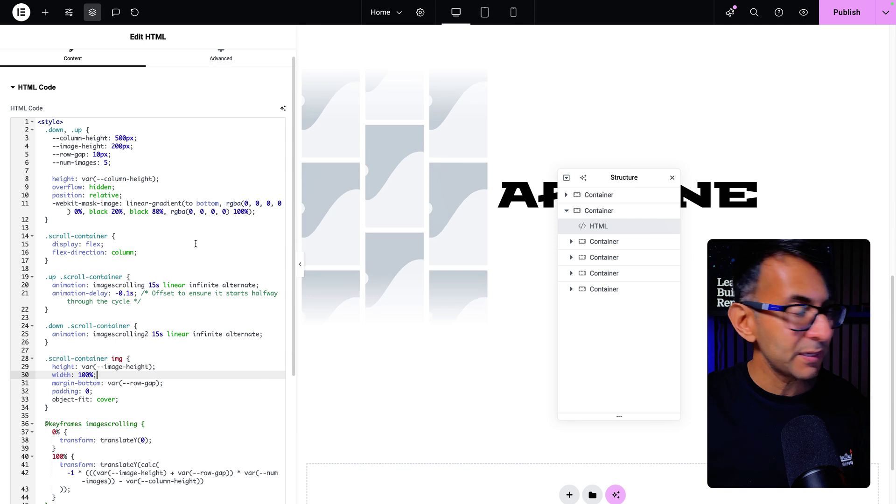
- Delete the -webkit-mask-image fade on line 11 to compare the preview, then restore it
left_click_drag(38, 204, 135, 225)
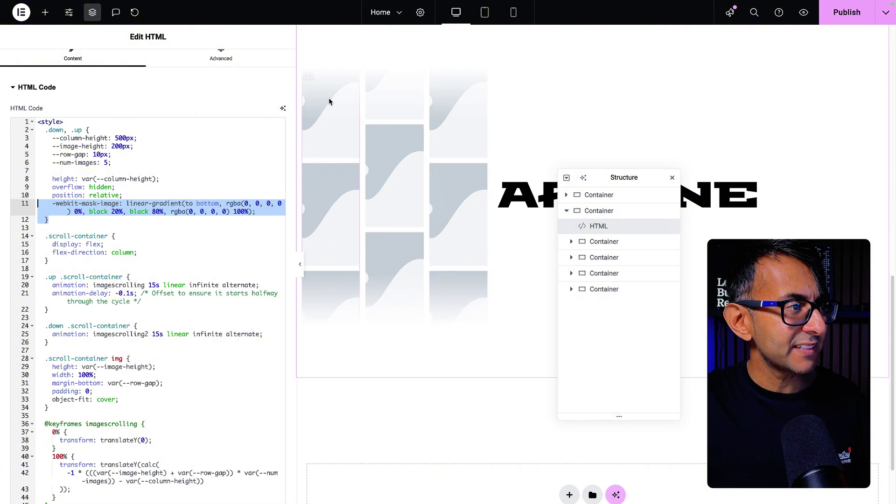
left_click(247, 228)
left_click_drag(256, 212, 39, 203)
key("BackSpace")
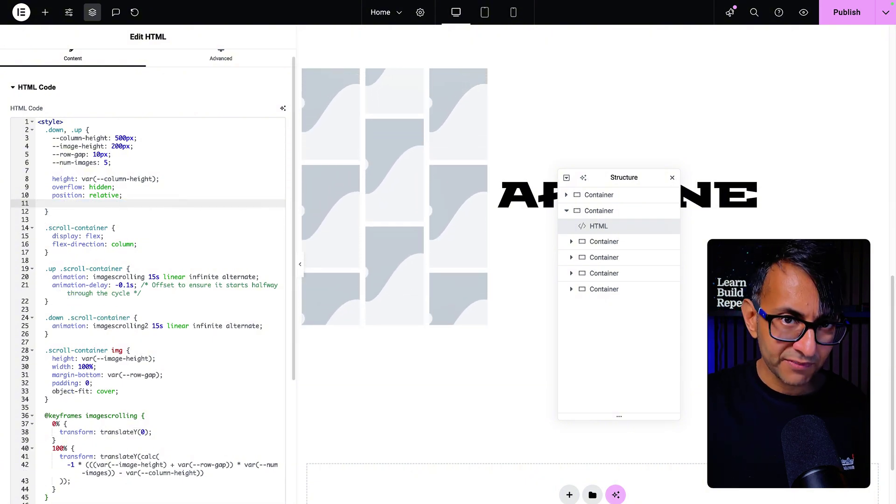
key("ctrl+z")
- Change both column animation durations from 15s to 1s, then back to 15s
scroll(27, 204, "down", 2)
left_click_drag(260, 227, 93, 226)
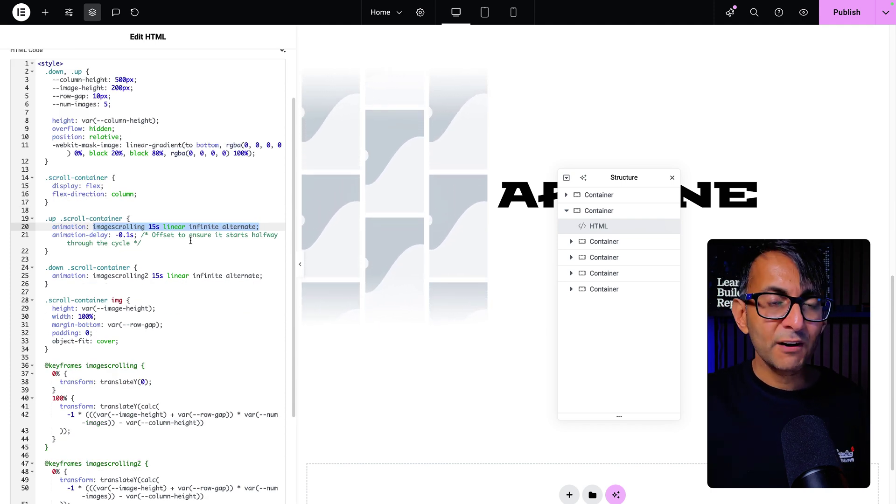
left_click(150, 226)
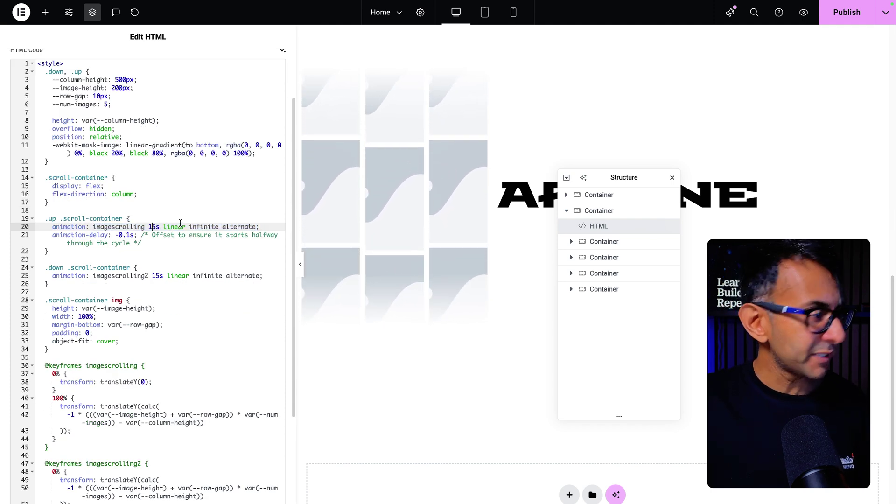
key("Delete")
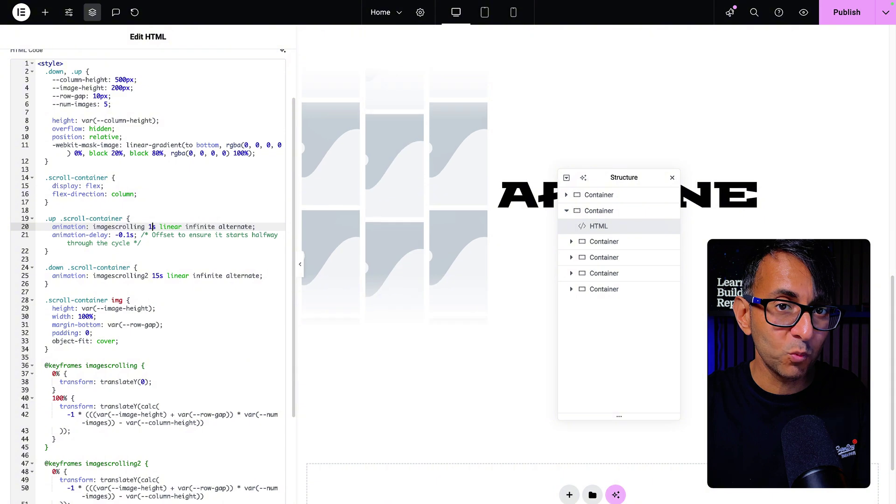
left_click(159, 276)
key("BackSpace")
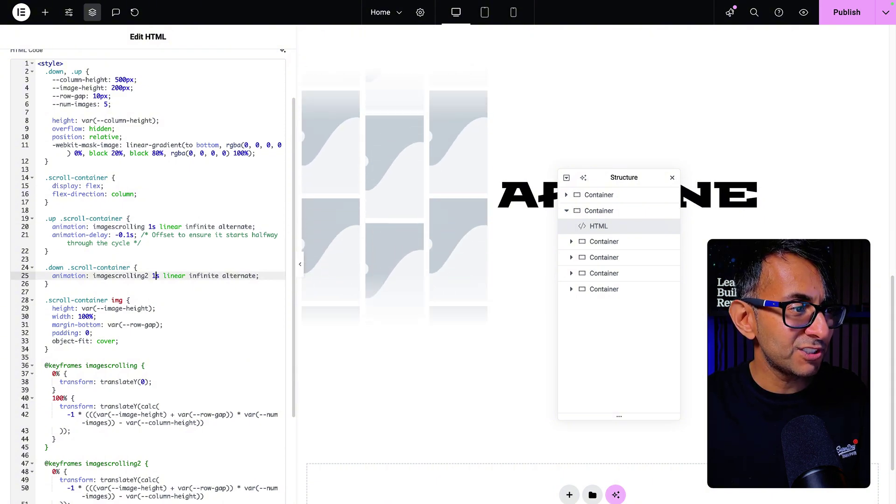
type("5")
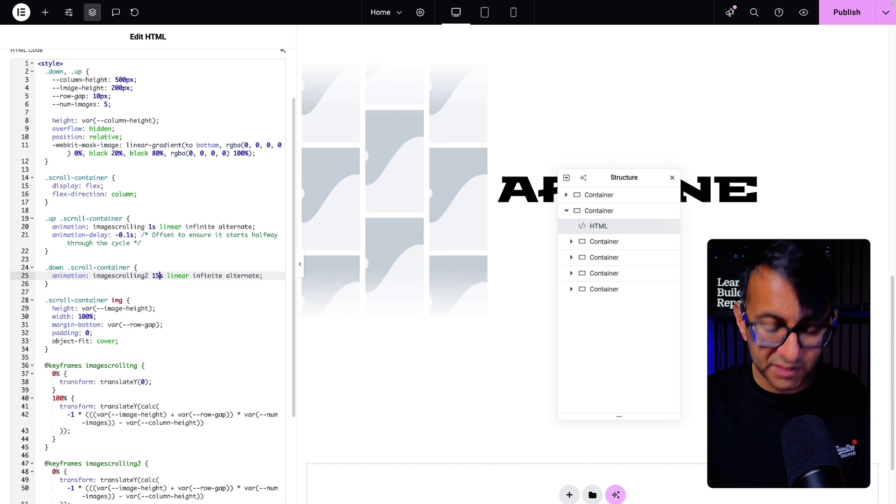
left_click(151, 227)
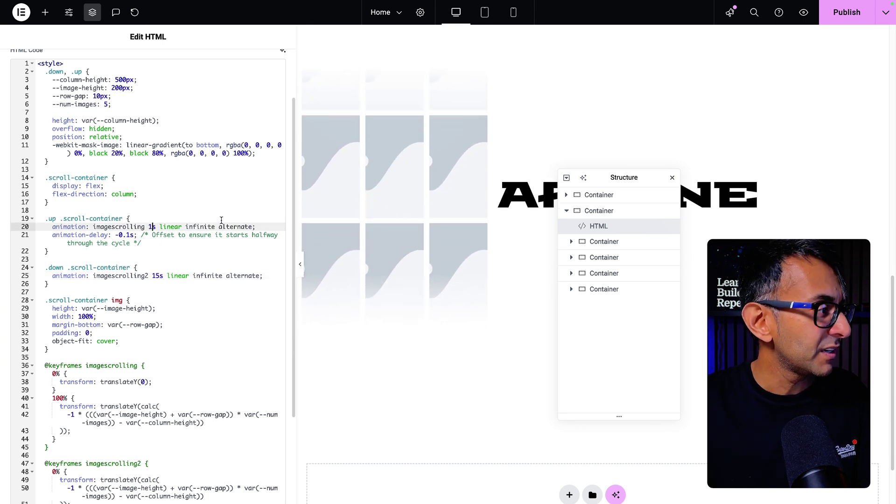
type("5")
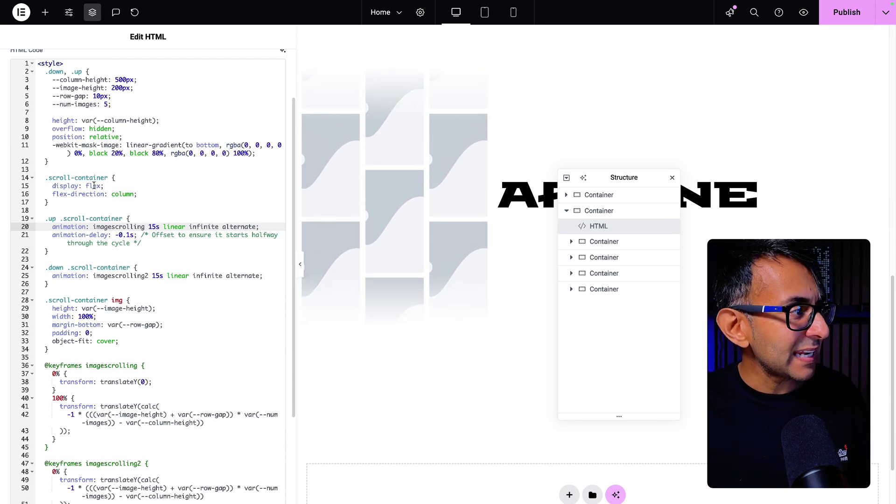
scroll(108, 192, "up", 3)
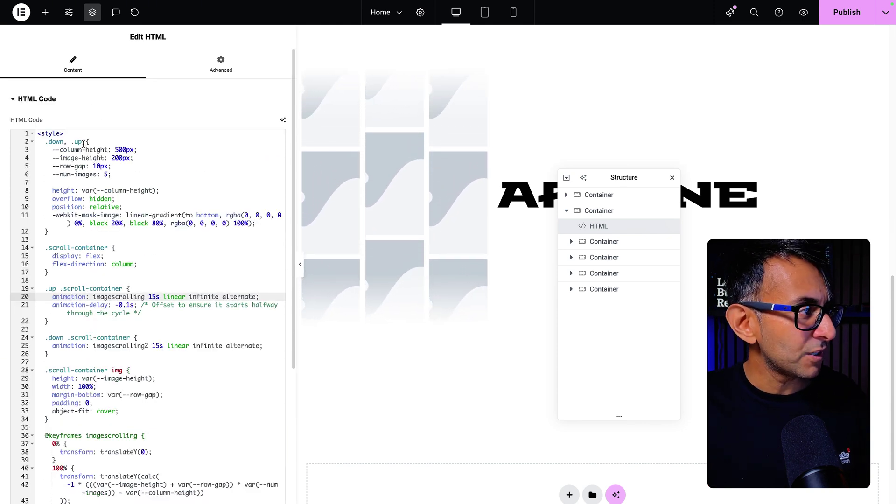
scroll(120, 176, "down", 3)
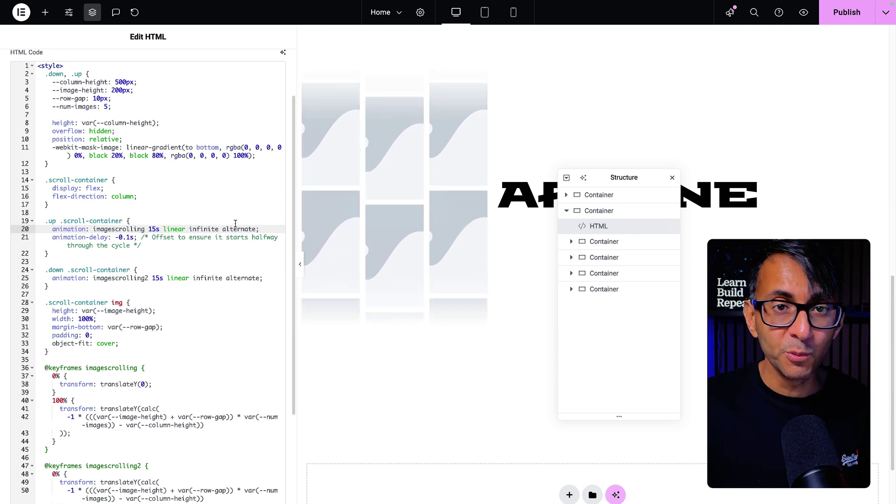
scroll(171, 271, "down", 2)
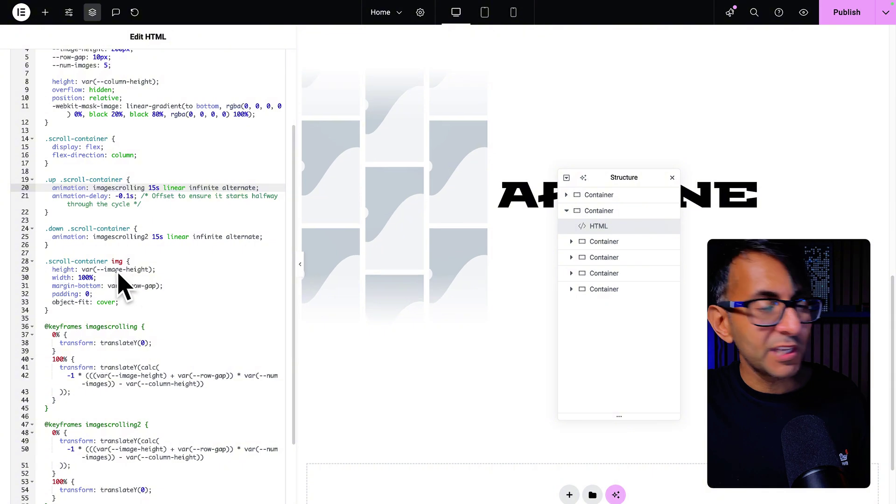
scroll(131, 268, "up", 5)
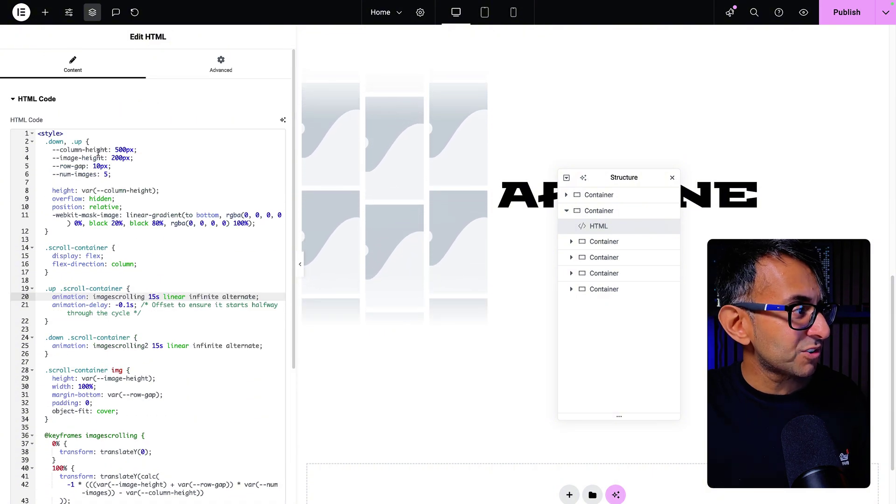
scroll(93, 289, "down", 4)
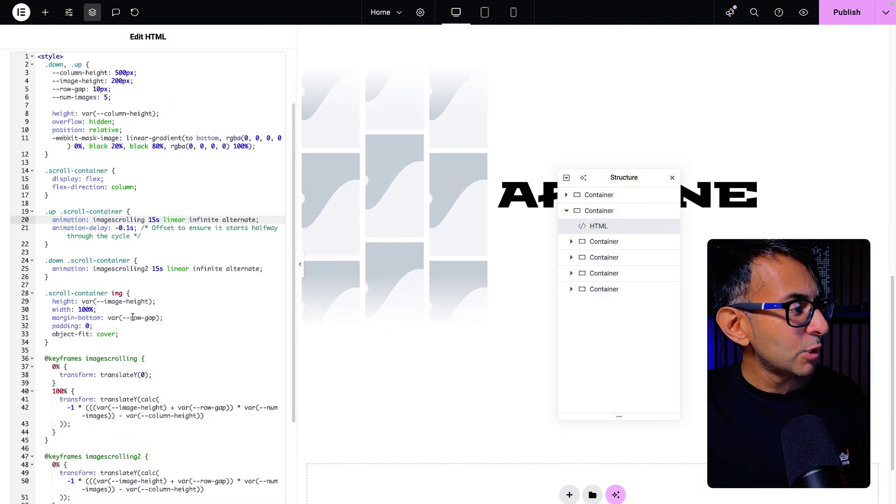
scroll(200, 139, "up", 3)
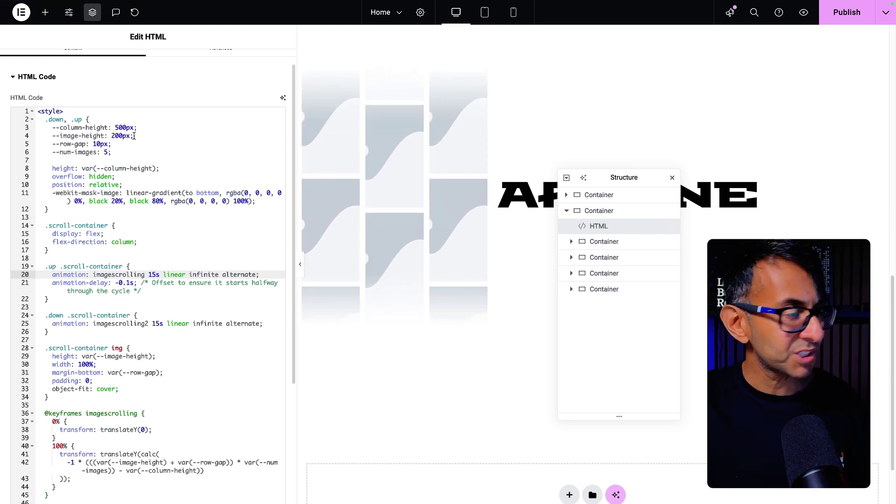
scroll(133, 135, "up", 1)
left_click(96, 157)
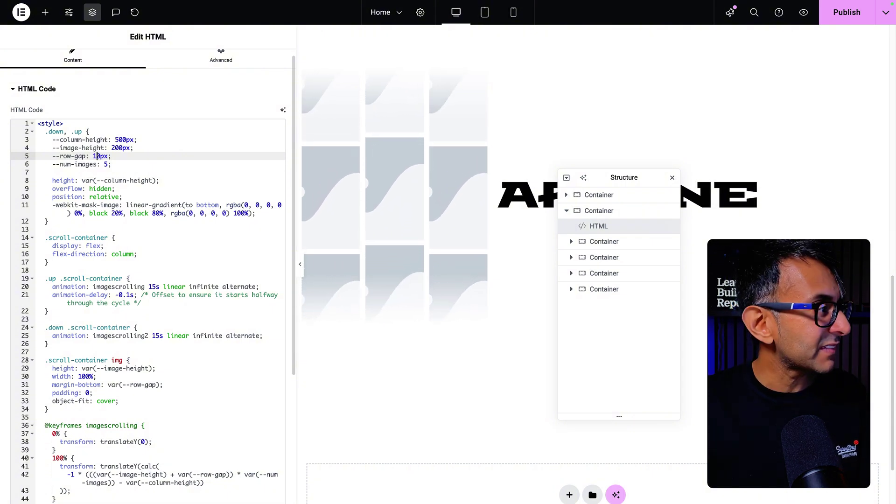
key("BackSpace")
type("2")
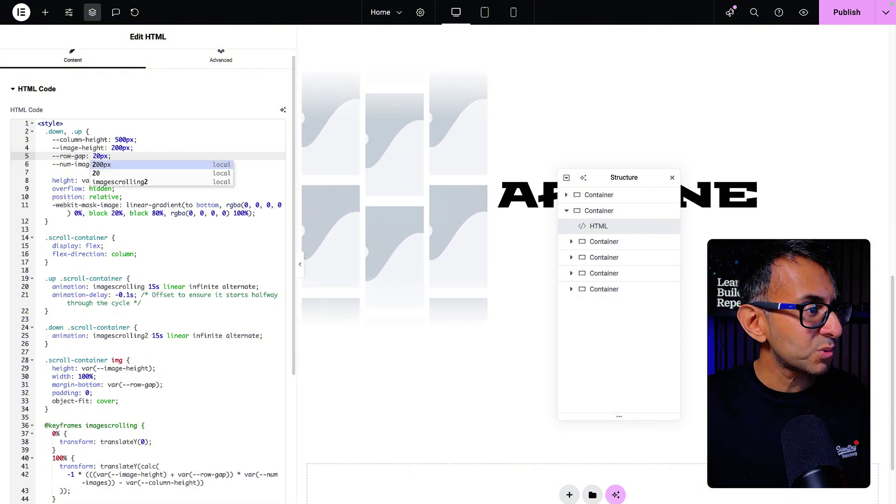
key("BackSpace")
type("0")
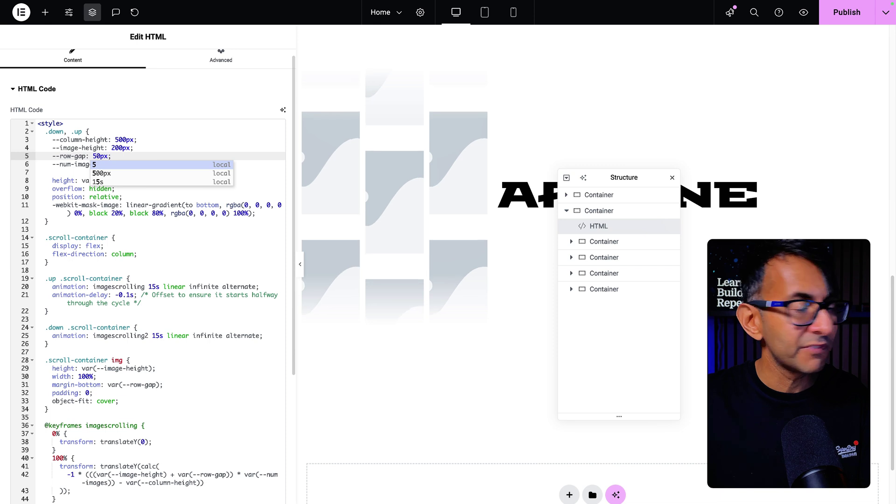
key("BackSpace")
type("1")
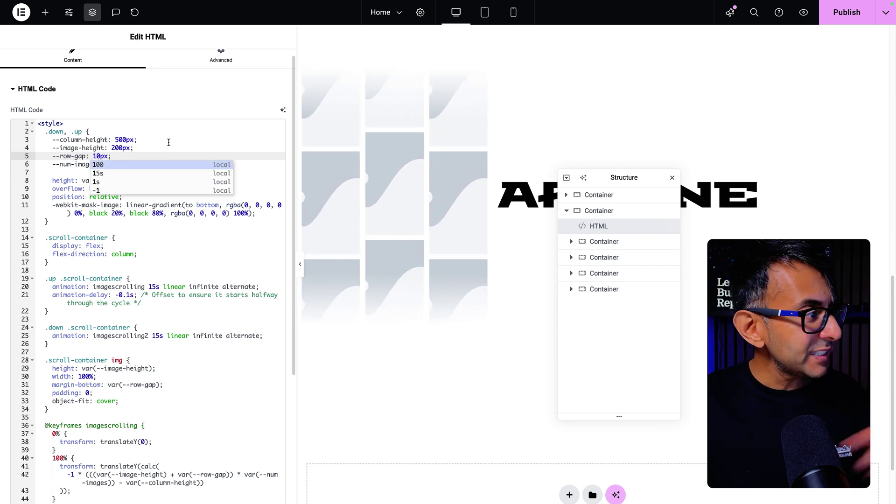
left_click(158, 140)
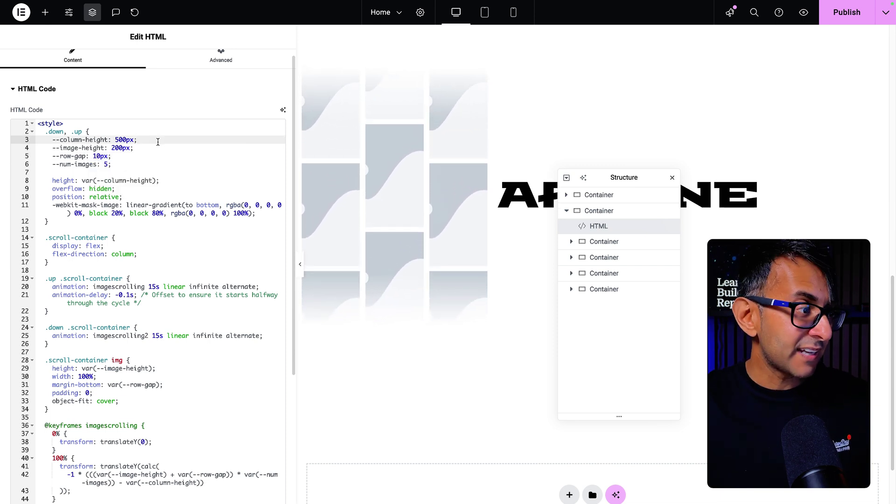
left_click(145, 167)
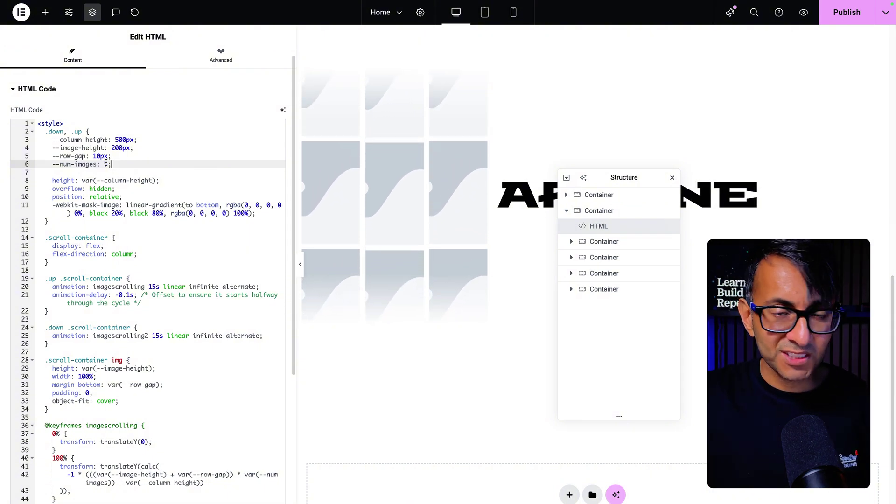
scroll(172, 296, "down", 5)
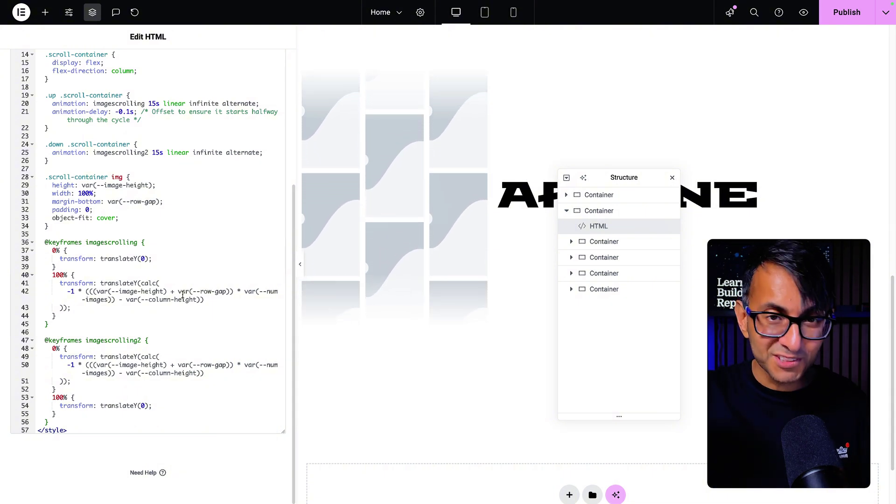
left_click(193, 325)
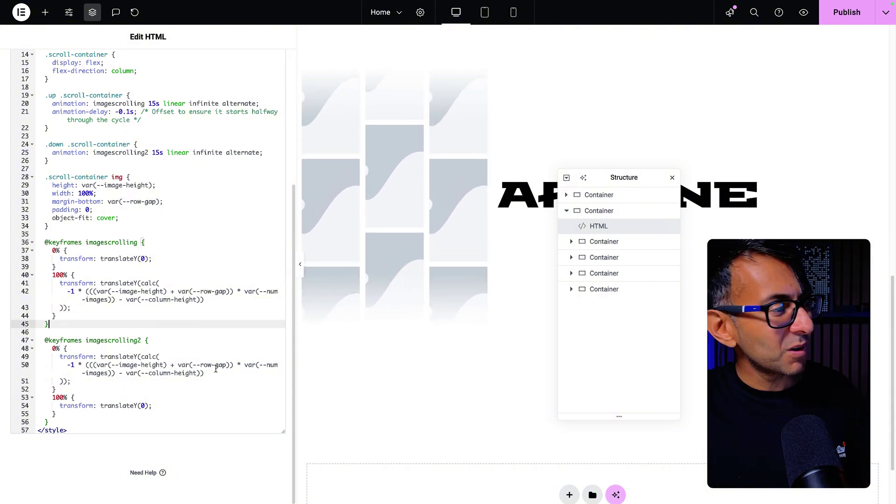
left_click_drag(210, 376, 95, 365)
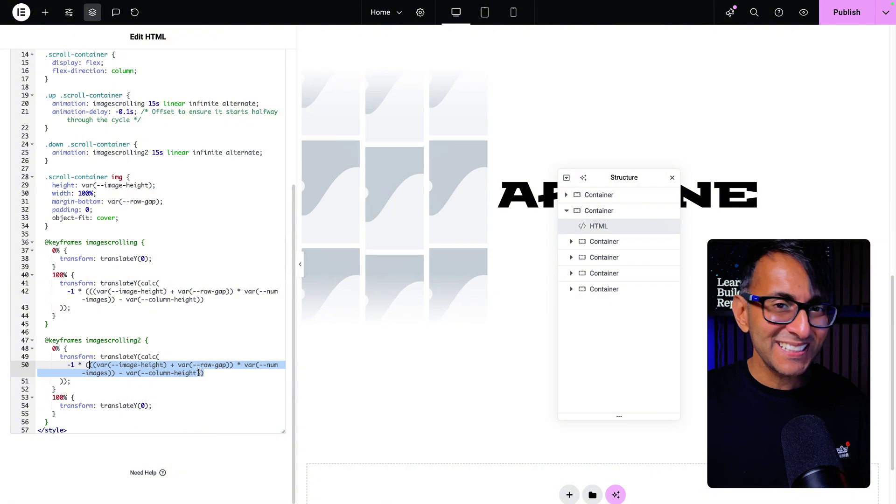
scroll(93, 262, "up", 6)
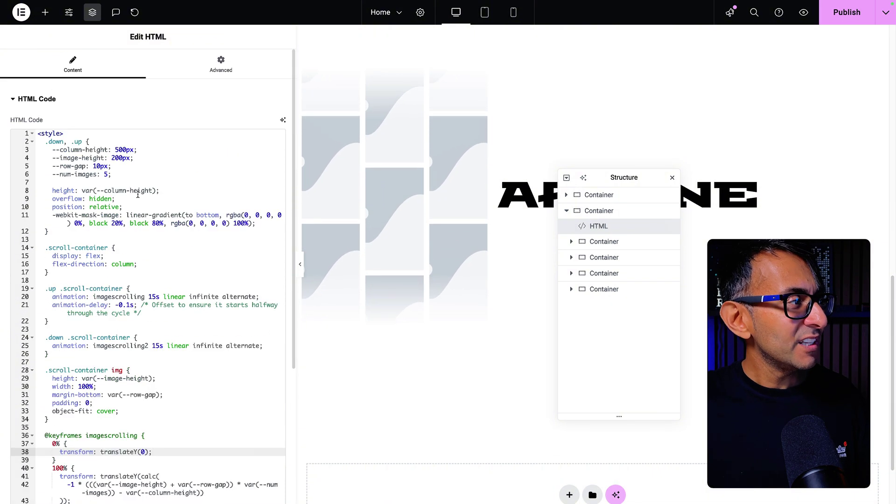
left_click_drag(112, 174, 60, 141)
left_click(142, 167)
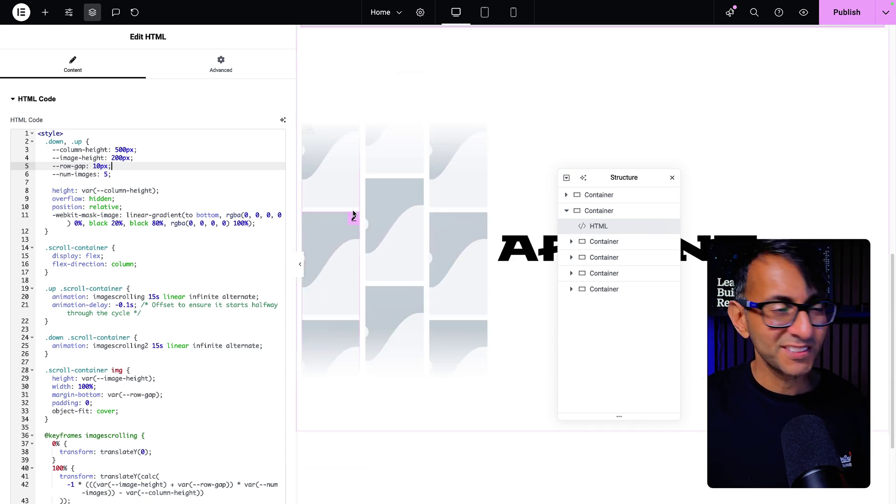
- Preview the 'down' container's layout at tablet and mobile sizes, with editor panels hidden
left_click(352, 209)
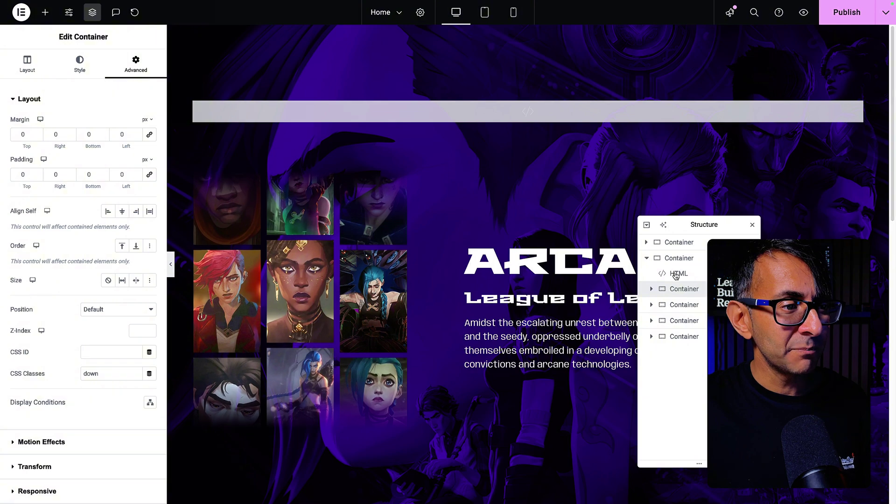
left_click(341, 233)
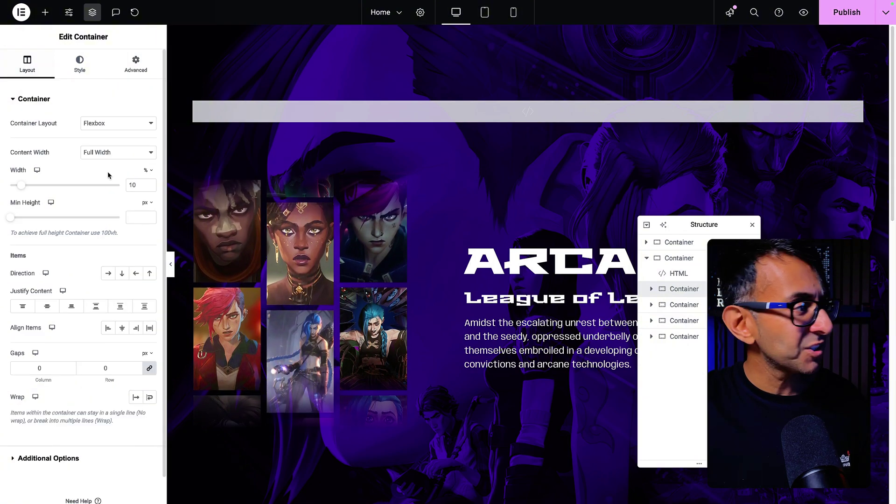
left_click(484, 12)
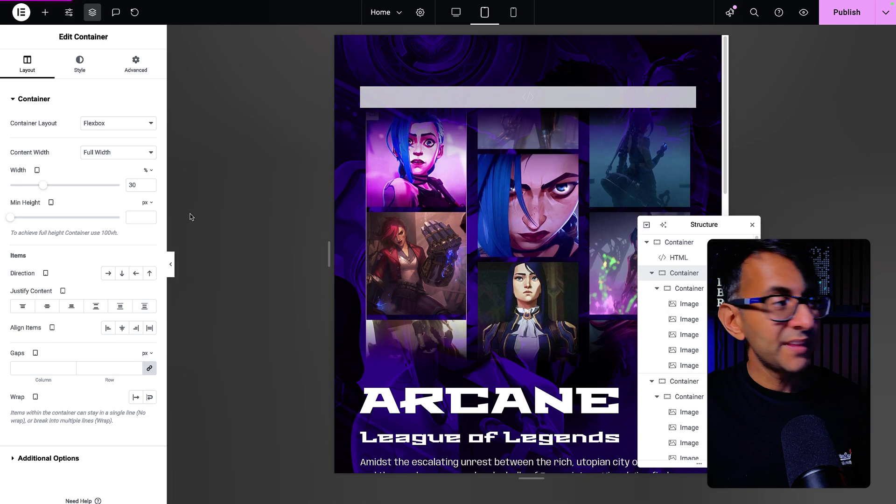
left_click(516, 12)
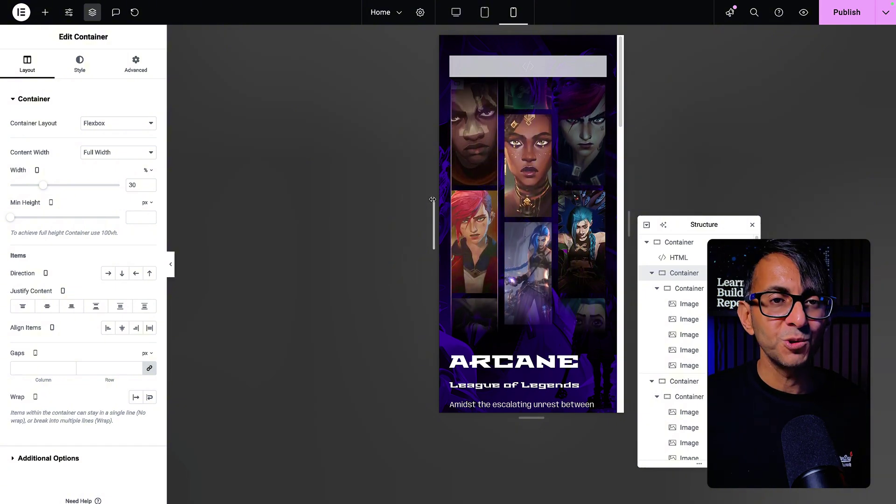
key("ctrl+p")
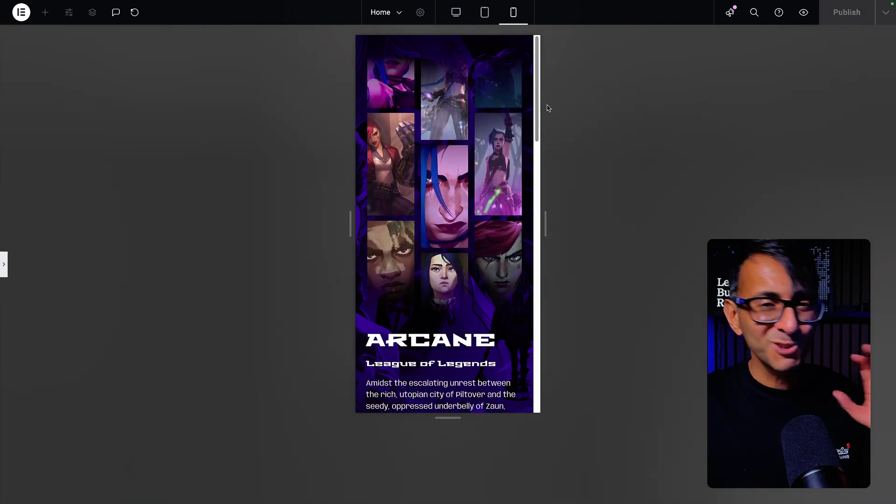
- Switch the preview back to the Desktop view
left_click(455, 13)
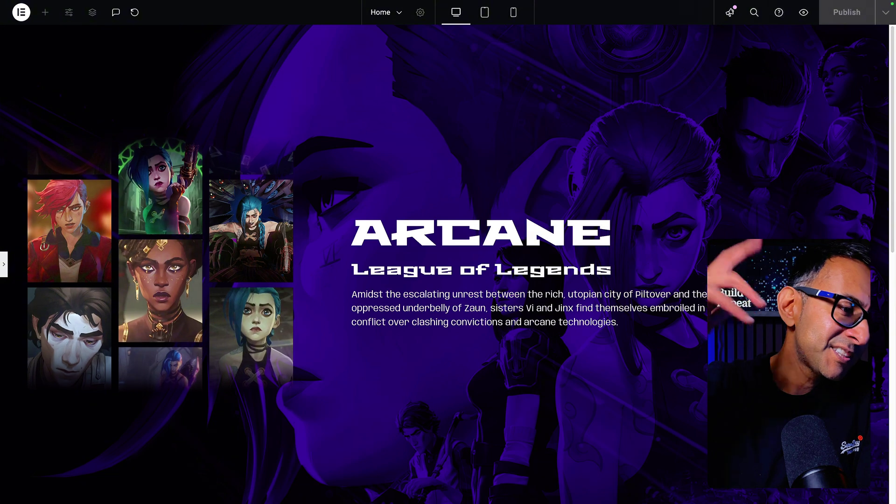